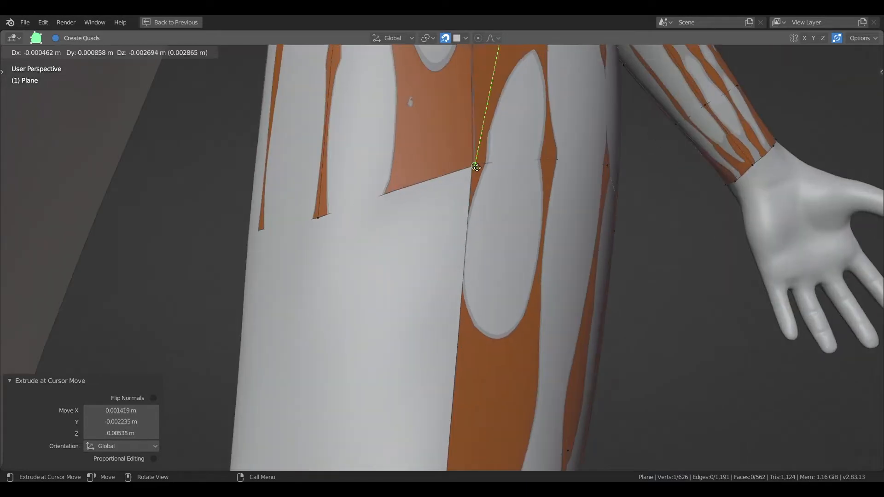
Fill the open section of the upper thigh with new Poly Build quads, joining the partly finished rows around the leg.
{"action": "middle_click_drag", "start_coordinate": [377, 234], "coordinate": [393, 256]}
{"action": "left_click", "coordinate": [444, 340], "text": "ctrl"}
{"action": "middle_click_drag", "start_coordinate": [431, 329], "coordinate": [396, 330]}
{"action": "left_click", "coordinate": [449, 327], "text": "ctrl"}
{"action": "left_click", "coordinate": [476, 319], "text": "ctrl"}
{"action": "middle_click_drag", "start_coordinate": [460, 322], "coordinate": [400, 306]}
{"action": "left_click", "coordinate": [465, 317], "text": "ctrl"}
{"action": "left_click", "coordinate": [412, 306], "text": "ctrl"}
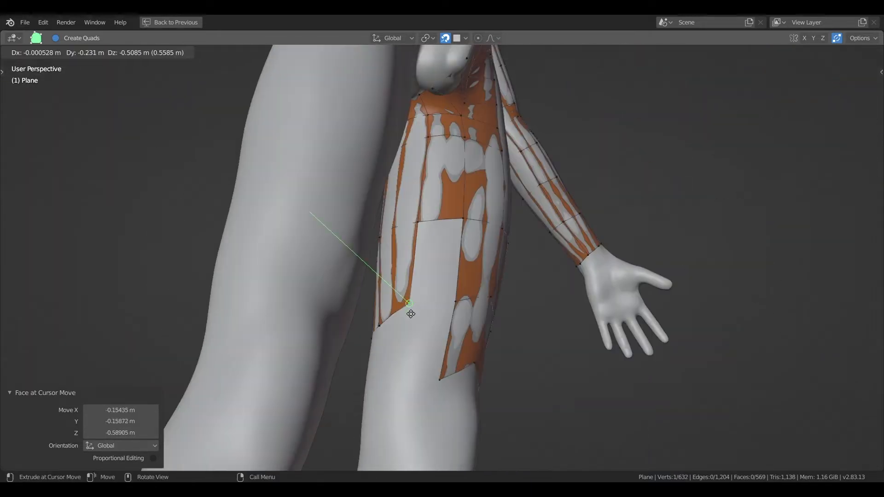
{"action": "left_click", "coordinate": [456, 300], "text": "ctrl"}
Reposition the corner vertices on the thigh mesh's lower edge and add another quad to the row.
{"action": "left_click", "coordinate": [456, 302]}
{"action": "scroll", "coordinate": [461, 304], "scroll_direction": "up", "scroll_amount": 4}
{"action": "left_click", "coordinate": [860, 38]}
{"action": "left_click_drag", "start_coordinate": [483, 377], "coordinate": [478, 380]}
{"action": "scroll", "coordinate": [475, 368], "scroll_direction": "down", "scroll_amount": 5}
{"action": "left_click", "coordinate": [432, 305], "text": "ctrl"}
Add three more quads along the lower edge of the thigh mesh, working around the leg.
{"action": "middle_click_drag", "start_coordinate": [432, 305], "coordinate": [502, 337]}
{"action": "left_click_drag", "start_coordinate": [502, 337], "coordinate": [483, 384], "text": "ctrl"}
{"action": "middle_click_drag", "start_coordinate": [483, 384], "coordinate": [507, 382]}
{"action": "left_click_drag", "start_coordinate": [506, 382], "coordinate": [489, 445], "text": "ctrl"}
{"action": "middle_click_drag", "start_coordinate": [488, 442], "coordinate": [500, 358]}
{"action": "left_click_drag", "start_coordinate": [499, 358], "coordinate": [483, 411], "text": "ctrl"}
Add quads on the front of the lower thigh and adjust their corner vertices to even out the edge.
{"action": "middle_click_drag", "start_coordinate": [483, 411], "coordinate": [471, 302]}
{"action": "left_click_drag", "start_coordinate": [472, 303], "coordinate": [468, 333], "text": "ctrl"}
{"action": "left_click_drag", "start_coordinate": [483, 375], "coordinate": [481, 317]}
{"action": "middle_click_drag", "start_coordinate": [482, 317], "coordinate": [443, 313]}
{"action": "left_click_drag", "start_coordinate": [443, 313], "coordinate": [460, 314], "text": "ctrl"}
{"action": "middle_click_drag", "start_coordinate": [461, 314], "coordinate": [491, 312]}
{"action": "left_click_drag", "start_coordinate": [453, 313], "coordinate": [447, 306]}
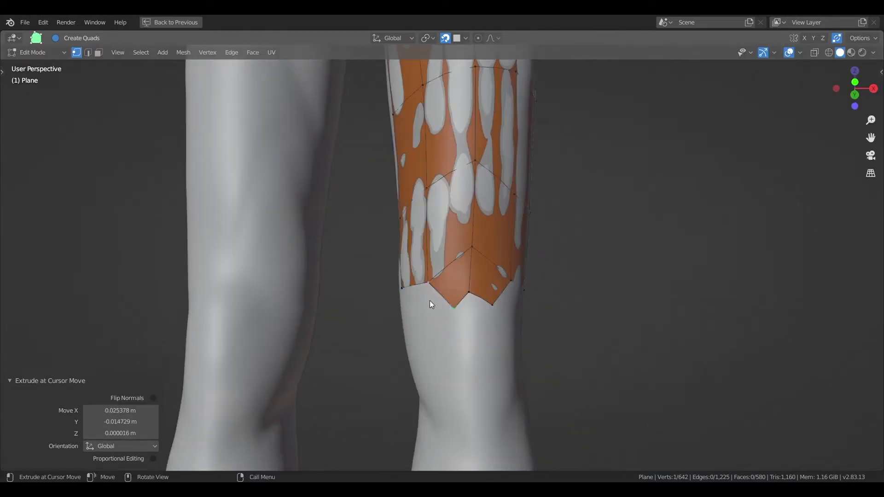
Extend the jagged edge above the knee downward and add three adjoining quads across the front of the thigh.
{"action": "middle_click_drag", "start_coordinate": [445, 302], "coordinate": [511, 322]}
{"action": "left_click_drag", "start_coordinate": [546, 344], "coordinate": [537, 342]}
{"action": "left_click_drag", "start_coordinate": [481, 324], "coordinate": [490, 376]}
{"action": "middle_click_drag", "start_coordinate": [490, 377], "coordinate": [433, 290]}
{"action": "left_click_drag", "start_coordinate": [431, 259], "coordinate": [454, 296], "text": "ctrl"}
{"action": "left_click_drag", "start_coordinate": [454, 242], "coordinate": [478, 298], "text": "ctrl"}
{"action": "left_click_drag", "start_coordinate": [490, 241], "coordinate": [502, 296], "text": "ctrl"}
Continue the lower thigh row with four more quads around the side of the leg.
{"action": "middle_click_drag", "start_coordinate": [502, 296], "coordinate": [321, 258]}
{"action": "left_click_drag", "start_coordinate": [336, 259], "coordinate": [369, 325], "text": "ctrl"}
{"action": "left_click_drag", "start_coordinate": [392, 256], "coordinate": [424, 325], "text": "ctrl"}
{"action": "middle_click_drag", "start_coordinate": [424, 325], "coordinate": [358, 331]}
{"action": "left_click_drag", "start_coordinate": [427, 285], "coordinate": [442, 341], "text": "ctrl"}
{"action": "left_click_drag", "start_coordinate": [464, 289], "coordinate": [481, 348], "text": "ctrl"}
Add three quads to carry the lower thigh row further around the leg.
{"action": "middle_click_drag", "start_coordinate": [481, 348], "coordinate": [432, 263]}
{"action": "left_click_drag", "start_coordinate": [432, 263], "coordinate": [445, 315], "text": "ctrl"}
{"action": "middle_click_drag", "start_coordinate": [445, 315], "coordinate": [428, 272]}
{"action": "left_click_drag", "start_coordinate": [429, 271], "coordinate": [469, 314], "text": "ctrl"}
{"action": "left_click_drag", "start_coordinate": [474, 234], "coordinate": [524, 311], "text": "ctrl"}
Pull the lower edge of the mesh down at the knee and add two quads beside it.
{"action": "middle_click_drag", "start_coordinate": [524, 312], "coordinate": [471, 190]}
{"action": "left_click_drag", "start_coordinate": [473, 196], "coordinate": [481, 300]}
{"action": "middle_click_drag", "start_coordinate": [491, 202], "coordinate": [446, 203]}
{"action": "left_click_drag", "start_coordinate": [461, 204], "coordinate": [474, 296], "text": "ctrl"}
{"action": "left_click_drag", "start_coordinate": [509, 200], "coordinate": [515, 338], "text": "ctrl"}
Build further quads around the knee, extending the new row toward the outer side of the leg.
{"action": "middle_click_drag", "start_coordinate": [515, 322], "coordinate": [567, 221]}
{"action": "left_click_drag", "start_coordinate": [566, 219], "coordinate": [593, 338], "text": "ctrl"}
{"action": "middle_click_drag", "start_coordinate": [576, 257], "coordinate": [446, 214]}
{"action": "left_click_drag", "start_coordinate": [447, 214], "coordinate": [473, 262], "text": "ctrl"}
{"action": "left_click_drag", "start_coordinate": [460, 196], "coordinate": [534, 241], "text": "ctrl"}
{"action": "middle_click_drag", "start_coordinate": [556, 210], "coordinate": [529, 206]}
{"action": "left_click_drag", "start_coordinate": [545, 208], "coordinate": [563, 339], "text": "ctrl"}
{"action": "middle_click_drag", "start_coordinate": [559, 281], "coordinate": [359, 253]}
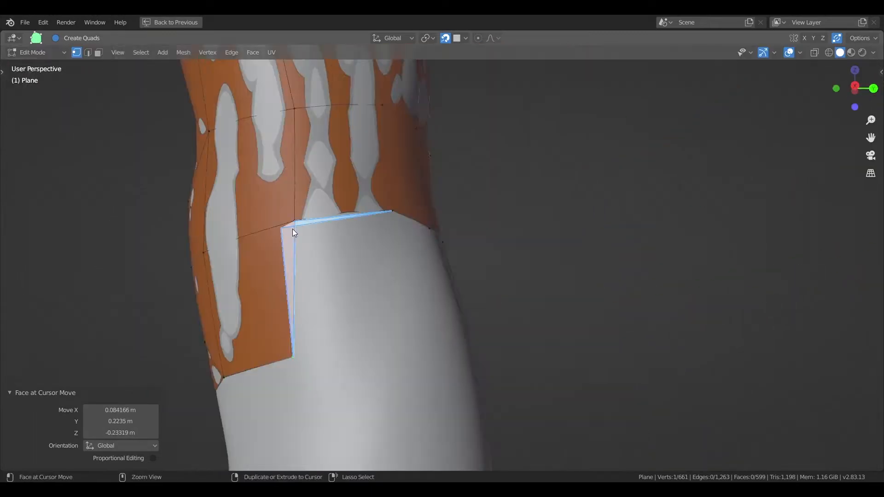
Fill the step on the outer side of the knee and add three more quads toward the back.
{"action": "left_click_drag", "start_coordinate": [294, 230], "coordinate": [378, 343], "text": "ctrl"}
{"action": "middle_click_drag", "start_coordinate": [378, 295], "coordinate": [286, 267]}
{"action": "left_click_drag", "start_coordinate": [275, 240], "coordinate": [317, 329], "text": "ctrl"}
{"action": "middle_click_drag", "start_coordinate": [386, 281], "coordinate": [323, 267]}
{"action": "left_click_drag", "start_coordinate": [318, 262], "coordinate": [351, 346], "text": "ctrl"}
{"action": "left_click_drag", "start_coordinate": [369, 267], "coordinate": [417, 350], "text": "ctrl"}
Continue the knee row around the back of the leg and fill the remaining gap with a quad.
{"action": "middle_click_drag", "start_coordinate": [483, 299], "coordinate": [444, 304]}
{"action": "left_click_drag", "start_coordinate": [442, 306], "coordinate": [466, 359], "text": "ctrl"}
{"action": "middle_click_drag", "start_coordinate": [465, 323], "coordinate": [562, 286]}
{"action": "left_click_drag", "start_coordinate": [560, 281], "coordinate": [547, 361], "text": "ctrl"}
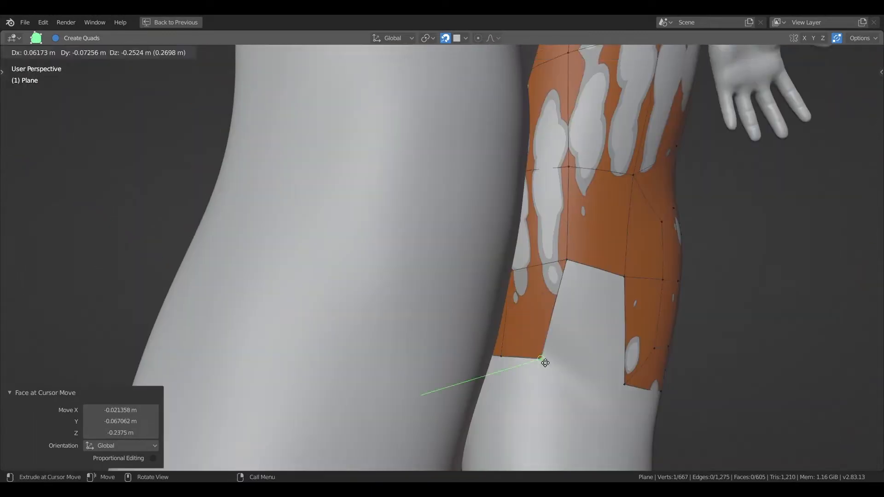
{"action": "left_click", "coordinate": [582, 323], "text": "ctrl"}
Extrude a quad below the front of the knee and adjust the surrounding vertices to square it up.
{"action": "middle_click_drag", "start_coordinate": [506, 341], "coordinate": [588, 356]}
{"action": "scroll", "coordinate": [476, 297], "scroll_direction": "down", "scroll_amount": 5}
{"action": "scroll", "coordinate": [476, 297], "scroll_direction": "up", "scroll_amount": 3}
{"action": "left_click_drag", "start_coordinate": [507, 259], "coordinate": [509, 283]}
{"action": "middle_click_drag", "start_coordinate": [530, 288], "coordinate": [463, 285]}
{"action": "scroll", "coordinate": [462, 281], "scroll_direction": "up", "scroll_amount": 2}
{"action": "left_click_drag", "start_coordinate": [411, 276], "coordinate": [423, 341]}
{"action": "left_click_drag", "start_coordinate": [442, 296], "coordinate": [440, 358]}
{"action": "left_click_drag", "start_coordinate": [402, 370], "coordinate": [397, 341]}
{"action": "left_click_drag", "start_coordinate": [440, 357], "coordinate": [435, 341]}
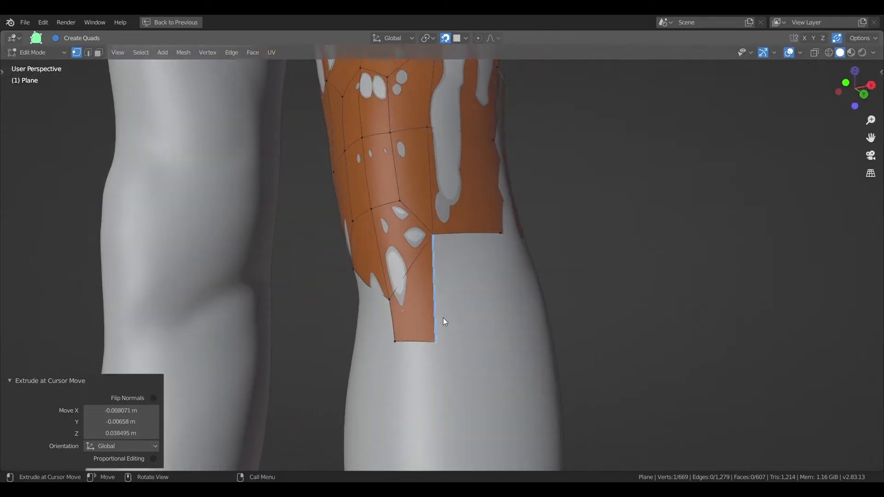
Add two quads beside the one below the knee and reposition a vertex on the row above.
{"action": "middle_click_drag", "start_coordinate": [441, 332], "coordinate": [396, 318]}
{"action": "left_click_drag", "start_coordinate": [404, 316], "coordinate": [407, 369], "text": "ctrl"}
{"action": "middle_click_drag", "start_coordinate": [412, 263], "coordinate": [317, 276]}
{"action": "left_click_drag", "start_coordinate": [316, 294], "coordinate": [331, 362], "text": "ctrl"}
{"action": "middle_click_drag", "start_coordinate": [336, 336], "coordinate": [442, 313]}
{"action": "left_click_drag", "start_coordinate": [392, 259], "coordinate": [395, 268]}
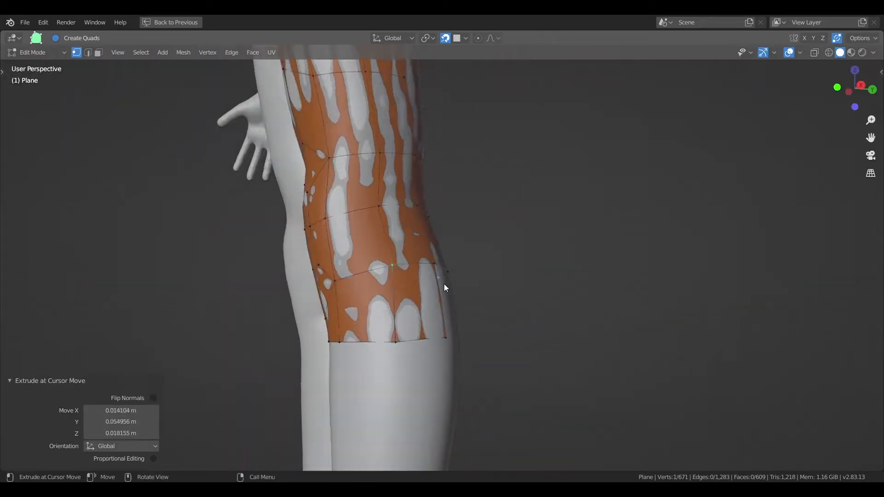
Extend the row below the knee with four quads around the side and back of the upper calf.
{"action": "middle_click_drag", "start_coordinate": [497, 281], "coordinate": [391, 286]}
{"action": "left_click_drag", "start_coordinate": [392, 288], "coordinate": [395, 339], "text": "ctrl"}
{"action": "middle_click_drag", "start_coordinate": [432, 318], "coordinate": [380, 296]}
{"action": "left_click_drag", "start_coordinate": [394, 248], "coordinate": [417, 307], "text": "ctrl"}
{"action": "middle_click_drag", "start_coordinate": [483, 267], "coordinate": [439, 251]}
{"action": "left_click_drag", "start_coordinate": [438, 246], "coordinate": [468, 325], "text": "ctrl"}
{"action": "left_click_drag", "start_coordinate": [479, 251], "coordinate": [505, 327], "text": "ctrl"}
Complete the upper calf row with four more quads and nudge its lower vertices into line.
{"action": "middle_click_drag", "start_coordinate": [519, 327], "coordinate": [461, 325]}
{"action": "left_click_drag", "start_coordinate": [478, 326], "coordinate": [474, 327]}
{"action": "left_click_drag", "start_coordinate": [489, 242], "coordinate": [527, 328], "text": "ctrl"}
{"action": "left_click_drag", "start_coordinate": [534, 251], "coordinate": [582, 328], "text": "ctrl"}
{"action": "middle_click_drag", "start_coordinate": [620, 324], "coordinate": [543, 320]}
{"action": "left_click_drag", "start_coordinate": [488, 297], "coordinate": [518, 332], "text": "ctrl"}
{"action": "middle_click_drag", "start_coordinate": [520, 329], "coordinate": [576, 322]}
{"action": "left_click_drag", "start_coordinate": [475, 316], "coordinate": [470, 317]}
Extend a column of quads from below the knee down the shin, and undo the last quad added.
{"action": "scroll", "coordinate": [470, 317], "scroll_direction": "down", "scroll_amount": 4}
{"action": "middle_click_drag", "start_coordinate": [461, 315], "coordinate": [221, 302]}
{"action": "scroll", "coordinate": [430, 249], "scroll_direction": "up", "scroll_amount": 2}
{"action": "left_click_drag", "start_coordinate": [456, 135], "coordinate": [462, 232], "text": "ctrl"}
{"action": "middle_click_drag", "start_coordinate": [462, 233], "coordinate": [461, 99], "text": "shift"}
{"action": "left_click_drag", "start_coordinate": [462, 104], "coordinate": [459, 229], "text": "ctrl"}
{"action": "left_click_drag", "start_coordinate": [459, 228], "coordinate": [460, 280], "text": "ctrl"}
{"action": "key", "text": "ctrl+z"}
Add two quads next to the shin column and adjust a vertex on its edge.
{"action": "middle_click_drag", "start_coordinate": [497, 175], "coordinate": [442, 277], "text": "shift"}
{"action": "left_click_drag", "start_coordinate": [440, 145], "coordinate": [495, 234], "text": "ctrl"}
{"action": "middle_click_drag", "start_coordinate": [495, 235], "coordinate": [424, 212]}
{"action": "left_click_drag", "start_coordinate": [428, 196], "coordinate": [463, 207], "text": "ctrl"}
{"action": "middle_click_drag", "start_coordinate": [401, 221], "coordinate": [536, 196]}
{"action": "left_click_drag", "start_coordinate": [472, 227], "coordinate": [473, 217]}
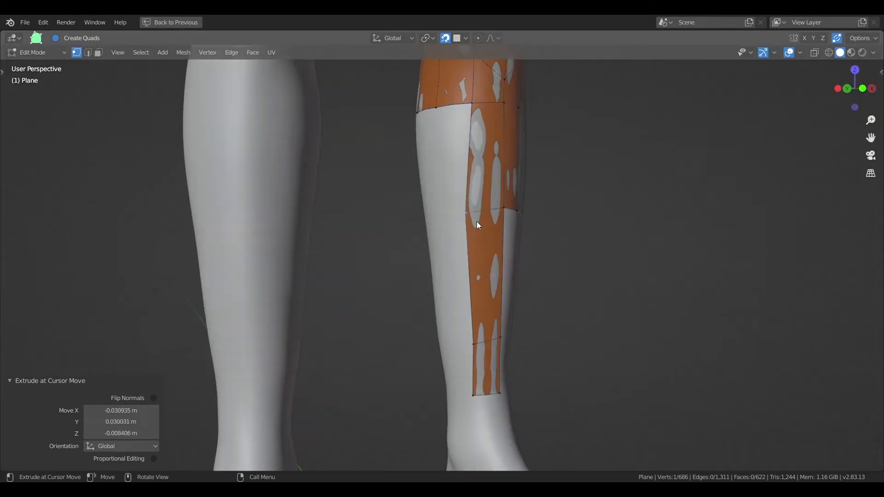
Reposition the shin column's vertices from several angles so its edges follow the leg evenly.
{"action": "middle_click_drag", "start_coordinate": [474, 217], "coordinate": [392, 207]}
{"action": "left_click_drag", "start_coordinate": [455, 97], "coordinate": [456, 87]}
{"action": "middle_click_drag", "start_coordinate": [410, 203], "coordinate": [509, 221]}
{"action": "left_click_drag", "start_coordinate": [475, 222], "coordinate": [472, 218]}
{"action": "middle_click_drag", "start_coordinate": [472, 218], "coordinate": [435, 230]}
{"action": "left_click_drag", "start_coordinate": [448, 312], "coordinate": [447, 299]}
{"action": "middle_click_drag", "start_coordinate": [447, 300], "coordinate": [422, 198], "text": "shift"}
{"action": "left_click_drag", "start_coordinate": [425, 295], "coordinate": [425, 302]}
Add two long quads down the outer side of the shin, extending the mesh toward the ankle.
{"action": "middle_click_drag", "start_coordinate": [429, 359], "coordinate": [387, 364]}
{"action": "left_click_drag", "start_coordinate": [396, 235], "coordinate": [399, 400], "text": "ctrl"}
{"action": "middle_click_drag", "start_coordinate": [405, 368], "coordinate": [369, 364]}
{"action": "left_click_drag", "start_coordinate": [411, 247], "coordinate": [428, 356], "text": "ctrl"}
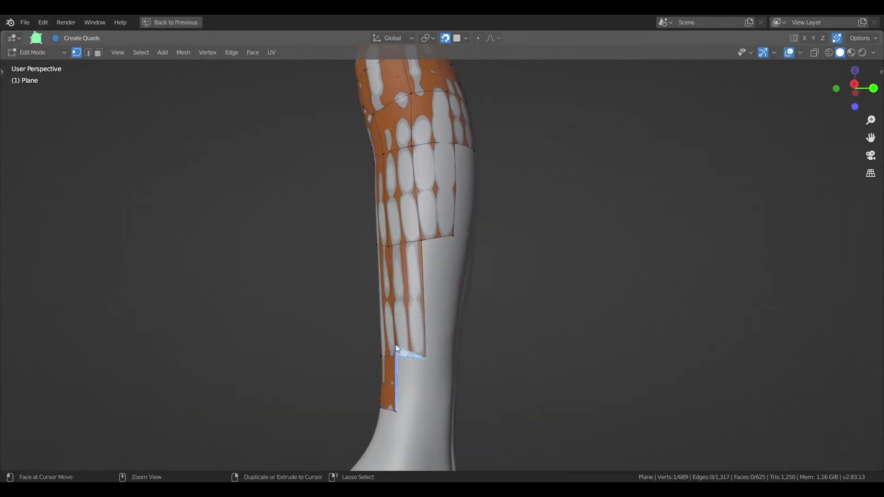
Add a quad beside the shin column's lower end, filling the notch on the outer side toward the ankle.
{"action": "scroll", "coordinate": [398, 355], "scroll_direction": "up", "scroll_amount": 4}
{"action": "middle_click_drag", "start_coordinate": [398, 355], "coordinate": [400, 244], "text": "shift"}
{"action": "left_click_drag", "start_coordinate": [402, 247], "coordinate": [460, 361], "text": "ctrl"}
Add two quads in the next column of the outer lower leg, running from the calf toward the ankle.
{"action": "scroll", "coordinate": [460, 361], "scroll_direction": "down", "scroll_amount": 5}
{"action": "middle_click_drag", "start_coordinate": [460, 361], "coordinate": [396, 318]}
{"action": "middle_click_drag", "start_coordinate": [445, 254], "coordinate": [447, 286], "text": "shift"}
{"action": "middle_click_drag", "start_coordinate": [428, 258], "coordinate": [488, 248]}
{"action": "left_click_drag", "start_coordinate": [439, 214], "coordinate": [457, 312], "text": "ctrl"}
{"action": "middle_click_drag", "start_coordinate": [456, 310], "coordinate": [417, 327]}
{"action": "left_click_drag", "start_coordinate": [430, 297], "coordinate": [439, 340], "text": "ctrl"}
Add a calf quad and a long quad below it toward the back of the leg, and adjust two nearby vertices.
{"action": "middle_click_drag", "start_coordinate": [462, 209], "coordinate": [419, 194]}
{"action": "left_click_drag", "start_coordinate": [437, 139], "coordinate": [445, 208], "text": "ctrl"}
{"action": "left_click_drag", "start_coordinate": [447, 214], "coordinate": [442, 365], "text": "ctrl"}
{"action": "middle_click_drag", "start_coordinate": [419, 144], "coordinate": [394, 232], "text": "shift"}
{"action": "left_click_drag", "start_coordinate": [422, 278], "coordinate": [437, 279]}
{"action": "middle_click_drag", "start_coordinate": [433, 357], "coordinate": [428, 315]}
{"action": "left_click_drag", "start_coordinate": [434, 395], "coordinate": [439, 395]}
Add one more quad at the rear of the outer lower leg and reposition a vertex on the column's edge.
{"action": "left_click_drag", "start_coordinate": [410, 208], "coordinate": [462, 207], "text": "ctrl"}
{"action": "middle_click_drag", "start_coordinate": [461, 210], "coordinate": [452, 258]}
{"action": "scroll", "coordinate": [452, 258], "scroll_direction": "up", "scroll_amount": 2}
{"action": "left_click_drag", "start_coordinate": [434, 184], "coordinate": [432, 165]}
{"action": "scroll", "coordinate": [437, 231], "scroll_direction": "down", "scroll_amount": 4}
{"action": "mouse_move", "coordinate": [444, 281]}
{"action": "middle_mouse_down"}
{"action": "mouse_move", "coordinate": [323, 267]}
{"action": "mouse_move", "coordinate": [452, 267]}
{"action": "middle_mouse_up"}
Try to extend three quads down the back of the calf toward the ankle and shift their edge vertices.
{"action": "scroll", "coordinate": [461, 258], "scroll_direction": "up", "scroll_amount": 2}
{"action": "left_click_drag", "start_coordinate": [480, 217], "coordinate": [479, 277], "text": "ctrl"}
{"action": "left_click_drag", "start_coordinate": [479, 281], "coordinate": [465, 423], "text": "ctrl"}
{"action": "middle_click_drag", "start_coordinate": [520, 385], "coordinate": [396, 357]}
{"action": "left_click_drag", "start_coordinate": [461, 198], "coordinate": [482, 193], "text": "ctrl"}
{"action": "left_click_drag", "start_coordinate": [444, 274], "coordinate": [460, 277]}
{"action": "left_click_drag", "start_coordinate": [482, 276], "coordinate": [460, 277]}
{"action": "middle_click_drag", "start_coordinate": [461, 278], "coordinate": [626, 331]}
Inspect the leg with X-ray toggled and undo the recent quads and vertex moves on the back of the calf.
{"action": "key", "text": "ctrl+z"}
{"action": "key", "text": "alt+z"}
{"action": "scroll", "coordinate": [387, 341], "scroll_direction": "up", "scroll_amount": 3}
{"action": "middle_click_drag", "start_coordinate": [388, 342], "coordinate": [571, 221]}
{"action": "key", "text": "alt+z"}
{"action": "scroll", "coordinate": [347, 303], "scroll_direction": "down", "scroll_amount": 3}
{"action": "key", "text": "ctrl+z"}
{"action": "key", "text": "ctrl+z"}
{"action": "key", "text": "ctrl+z"}
{"action": "middle_click_drag", "start_coordinate": [466, 151], "coordinate": [525, 152]}
{"action": "key", "text": "ctrl+z"}
Add two quads down the back of the calf, joining them to the outer columns.
{"action": "left_click_drag", "start_coordinate": [452, 142], "coordinate": [477, 204], "text": "ctrl"}
{"action": "middle_click_drag", "start_coordinate": [520, 210], "coordinate": [477, 222]}
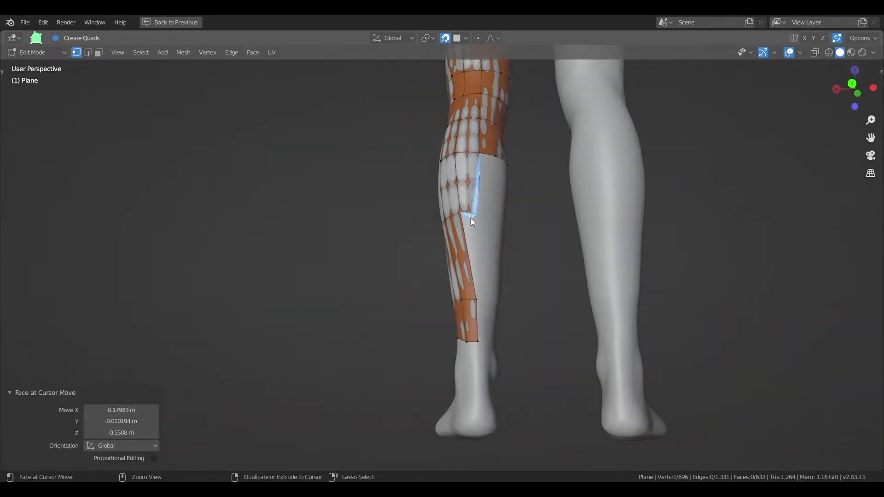
{"action": "left_click_drag", "start_coordinate": [476, 222], "coordinate": [488, 296], "text": "ctrl"}
Reposition three vertices at the lower end of the rear columns so the edges run evenly toward the ankle.
{"action": "scroll", "coordinate": [488, 296], "scroll_direction": "up", "scroll_amount": 3}
{"action": "left_click_drag", "start_coordinate": [507, 349], "coordinate": [512, 345]}
{"action": "middle_click_drag", "start_coordinate": [465, 348], "coordinate": [516, 334]}
{"action": "left_click_drag", "start_coordinate": [431, 350], "coordinate": [415, 348]}
{"action": "left_click_drag", "start_coordinate": [455, 431], "coordinate": [443, 438]}
{"action": "middle_click_drag", "start_coordinate": [465, 428], "coordinate": [422, 421]}
Add a quad at the lower end of the rear columns and another higher on the calf.
{"action": "left_click_drag", "start_coordinate": [540, 433], "coordinate": [542, 436], "text": "ctrl"}
{"action": "middle_click_drag", "start_coordinate": [554, 302], "coordinate": [484, 286]}
{"action": "scroll", "coordinate": [483, 286], "scroll_direction": "down", "scroll_amount": 2}
{"action": "left_click_drag", "start_coordinate": [472, 216], "coordinate": [468, 220], "text": "ctrl"}
Add quads down the inner side of the shin, carrying the columns from the calf to the ankle.
{"action": "middle_click_drag", "start_coordinate": [530, 221], "coordinate": [438, 206]}
{"action": "left_click", "coordinate": [469, 198], "text": "ctrl"}
{"action": "left_click_drag", "start_coordinate": [499, 200], "coordinate": [495, 203], "text": "ctrl"}
{"action": "left_click_drag", "start_coordinate": [490, 286], "coordinate": [467, 335], "text": "ctrl"}
{"action": "left_click_drag", "start_coordinate": [489, 361], "coordinate": [477, 388], "text": "ctrl"}
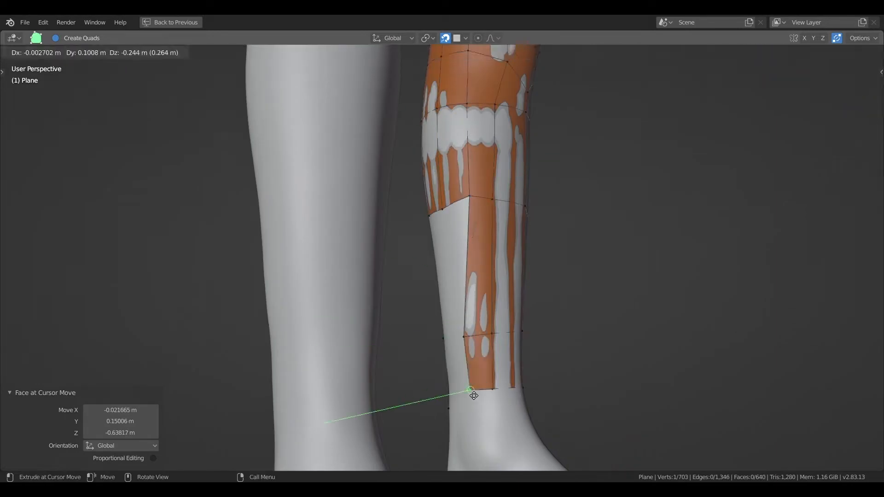
Fill the remaining gap at the back of the inner calf with three quads down to the ankle.
{"action": "middle_click_drag", "start_coordinate": [477, 388], "coordinate": [539, 341]}
{"action": "left_click_drag", "start_coordinate": [497, 248], "coordinate": [464, 221], "text": "ctrl"}
{"action": "left_click_drag", "start_coordinate": [480, 335], "coordinate": [496, 342], "text": "ctrl"}
{"action": "left_click_drag", "start_coordinate": [466, 357], "coordinate": [459, 406], "text": "ctrl"}
Adjust a vertex on the ankle's edge and add two more quads around the ankle.
{"action": "middle_click_drag", "start_coordinate": [479, 406], "coordinate": [490, 246], "text": "shift"}
{"action": "scroll", "coordinate": [489, 246], "scroll_direction": "up", "scroll_amount": 2}
{"action": "left_click_drag", "start_coordinate": [479, 241], "coordinate": [476, 240]}
{"action": "middle_click_drag", "start_coordinate": [525, 254], "coordinate": [401, 259]}
{"action": "left_click_drag", "start_coordinate": [378, 178], "coordinate": [389, 269], "text": "ctrl"}
{"action": "middle_click_drag", "start_coordinate": [488, 274], "coordinate": [396, 262]}
{"action": "left_click_drag", "start_coordinate": [461, 203], "coordinate": [451, 282], "text": "ctrl"}
{"action": "middle_click_drag", "start_coordinate": [452, 282], "coordinate": [501, 207]}
Zoom out from the retopologized leg and save the file.
{"action": "middle_click_drag", "start_coordinate": [499, 267], "coordinate": [416, 320]}
{"action": "scroll", "coordinate": [307, 256], "scroll_direction": "down", "scroll_amount": 6}
{"action": "key", "text": "ctrl+s"}
Add two quads at the front of the ankle, continuing toward the instep.
{"action": "middle_click_drag", "start_coordinate": [527, 218], "coordinate": [474, 276]}
{"action": "scroll", "coordinate": [428, 249], "scroll_direction": "up", "scroll_amount": 6}
{"action": "left_click_drag", "start_coordinate": [428, 180], "coordinate": [417, 208], "text": "ctrl"}
{"action": "left_click_drag", "start_coordinate": [438, 203], "coordinate": [442, 211], "text": "ctrl"}
Extrude the front ankle edge down onto the instep and adjust the vertices around the new quad.
{"action": "scroll", "coordinate": [419, 214], "scroll_direction": "up", "scroll_amount": 2}
{"action": "middle_click_drag", "start_coordinate": [382, 203], "coordinate": [421, 200]}
{"action": "middle_click_drag", "start_coordinate": [502, 203], "coordinate": [447, 203]}
{"action": "left_click_drag", "start_coordinate": [446, 190], "coordinate": [427, 325]}
{"action": "left_click_drag", "start_coordinate": [409, 250], "coordinate": [409, 246]}
{"action": "left_click_drag", "start_coordinate": [464, 191], "coordinate": [463, 196]}
Extrude the instep strip's end edge twice along the top of the foot to the toes.
{"action": "middle_click_drag", "start_coordinate": [457, 200], "coordinate": [484, 215]}
{"action": "left_click_drag", "start_coordinate": [446, 219], "coordinate": [436, 290]}
{"action": "left_click_drag", "start_coordinate": [454, 284], "coordinate": [455, 333]}
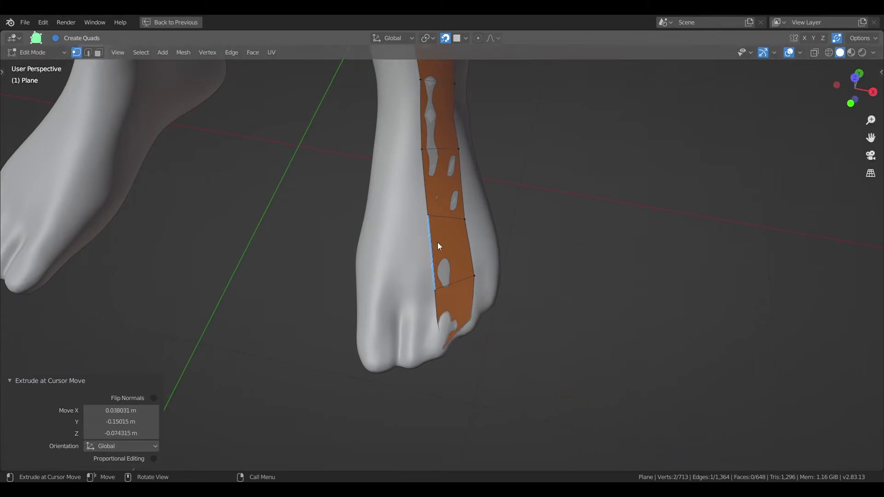
Add a column of five quads beside the instep strip, from the ankle to the toes.
{"action": "middle_click_drag", "start_coordinate": [437, 242], "coordinate": [460, 217]}
{"action": "left_click", "coordinate": [388, 164], "text": "ctrl"}
{"action": "left_click", "coordinate": [404, 224], "text": "ctrl"}
{"action": "left_click", "coordinate": [428, 286], "text": "ctrl"}
{"action": "left_click", "coordinate": [458, 357], "text": "ctrl"}
{"action": "left_click", "coordinate": [488, 412], "text": "ctrl"}
Add a second column of five quads along the top of the foot, reaching the toes.
{"action": "middle_click_drag", "start_coordinate": [410, 306], "coordinate": [482, 345], "text": "shift"}
{"action": "left_click", "coordinate": [385, 225], "text": "ctrl"}
{"action": "left_click", "coordinate": [419, 297], "text": "ctrl"}
{"action": "left_click", "coordinate": [437, 338], "text": "ctrl"}
{"action": "left_click", "coordinate": [464, 407], "text": "ctrl"}
{"action": "left_click", "coordinate": [511, 426], "text": "ctrl"}
Add the remaining quads along the side of the foot toward the toes and adjust a toe-edge vertex.
{"action": "middle_click_drag", "start_coordinate": [511, 378], "coordinate": [444, 300]}
{"action": "left_click", "coordinate": [513, 267], "text": "ctrl"}
{"action": "left_click", "coordinate": [434, 330], "text": "ctrl"}
{"action": "left_click", "coordinate": [444, 300], "text": "ctrl"}
{"action": "middle_click_drag", "start_coordinate": [388, 332], "coordinate": [424, 369]}
{"action": "left_click", "coordinate": [385, 370], "text": "ctrl"}
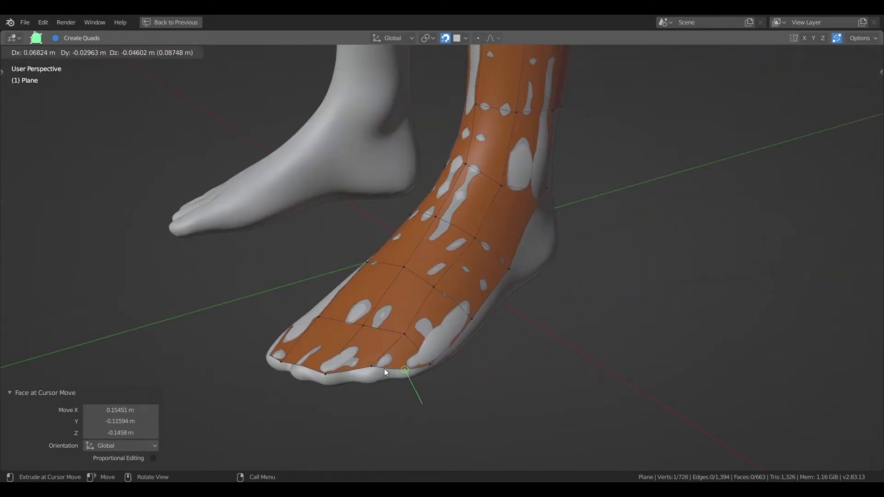
{"action": "left_click_drag", "start_coordinate": [423, 358], "coordinate": [437, 366]}
Reposition vertices across the top and sides of the foot from several angles to even out the quads.
{"action": "middle_click_drag", "start_coordinate": [438, 367], "coordinate": [387, 325]}
{"action": "left_click_drag", "start_coordinate": [482, 299], "coordinate": [486, 304]}
{"action": "middle_click_drag", "start_coordinate": [485, 304], "coordinate": [536, 347]}
{"action": "left_click_drag", "start_coordinate": [389, 344], "coordinate": [404, 356]}
{"action": "left_click_drag", "start_coordinate": [435, 222], "coordinate": [437, 226]}
{"action": "middle_click_drag", "start_coordinate": [368, 281], "coordinate": [463, 309]}
{"action": "left_click_drag", "start_coordinate": [462, 310], "coordinate": [471, 304]}
{"action": "middle_click_drag", "start_coordinate": [470, 303], "coordinate": [482, 299]}
{"action": "left_click_drag", "start_coordinate": [429, 279], "coordinate": [432, 284]}
{"action": "middle_click_drag", "start_coordinate": [486, 284], "coordinate": [438, 269]}
{"action": "left_click_drag", "start_coordinate": [439, 225], "coordinate": [438, 229]}
{"action": "middle_click_drag", "start_coordinate": [456, 366], "coordinate": [478, 275]}
{"action": "left_click_drag", "start_coordinate": [510, 302], "coordinate": [515, 307]}
Add two quads at the side of the ankle and one down the back above the heel, adjusting its edge.
{"action": "middle_click_drag", "start_coordinate": [359, 272], "coordinate": [461, 226]}
{"action": "left_click", "coordinate": [384, 219], "text": "ctrl"}
{"action": "middle_click_drag", "start_coordinate": [384, 219], "coordinate": [451, 207]}
{"action": "left_click", "coordinate": [488, 199], "text": "ctrl"}
{"action": "left_click_drag", "start_coordinate": [483, 112], "coordinate": [451, 198], "text": "ctrl"}
{"action": "middle_click_drag", "start_coordinate": [452, 198], "coordinate": [482, 213]}
{"action": "left_click_drag", "start_coordinate": [481, 213], "coordinate": [484, 216]}
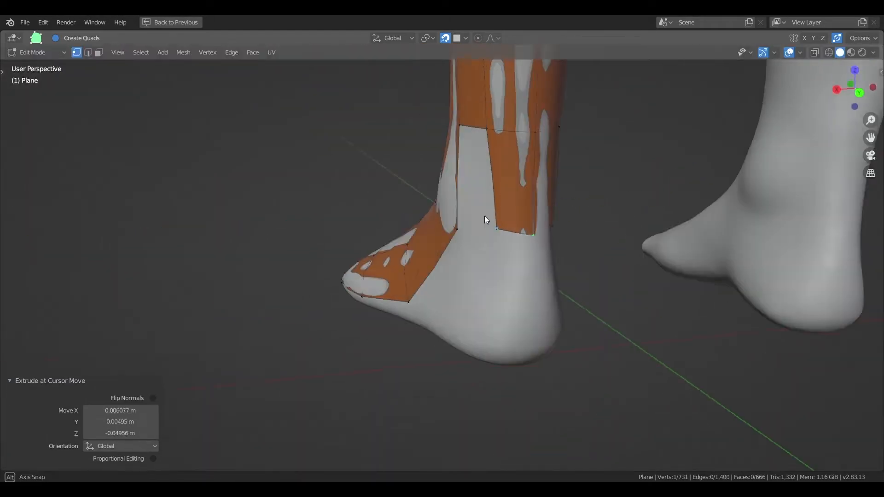
Add four quads around the heel and ankle, closing the gaps between the lower leg and the foot.
{"action": "middle_click_drag", "start_coordinate": [484, 217], "coordinate": [539, 228]}
{"action": "left_click_drag", "start_coordinate": [560, 157], "coordinate": [526, 247], "text": "ctrl"}
{"action": "middle_click_drag", "start_coordinate": [554, 271], "coordinate": [571, 267]}
{"action": "left_click_drag", "start_coordinate": [516, 208], "coordinate": [554, 312], "text": "ctrl"}
{"action": "middle_click_drag", "start_coordinate": [554, 312], "coordinate": [465, 295]}
{"action": "left_click_drag", "start_coordinate": [439, 237], "coordinate": [444, 288], "text": "ctrl"}
{"action": "middle_click_drag", "start_coordinate": [415, 230], "coordinate": [276, 203]}
{"action": "left_click_drag", "start_coordinate": [310, 227], "coordinate": [361, 282], "text": "ctrl"}
Lower the vertices along the foot's bottom border toward the sole, working around both sides.
{"action": "middle_click_drag", "start_coordinate": [361, 282], "coordinate": [488, 295]}
{"action": "left_click_drag", "start_coordinate": [509, 286], "coordinate": [516, 305]}
{"action": "middle_click_drag", "start_coordinate": [465, 286], "coordinate": [506, 280]}
{"action": "left_click_drag", "start_coordinate": [576, 293], "coordinate": [572, 307]}
{"action": "left_click_drag", "start_coordinate": [466, 299], "coordinate": [470, 307]}
{"action": "middle_click_drag", "start_coordinate": [470, 308], "coordinate": [619, 314]}
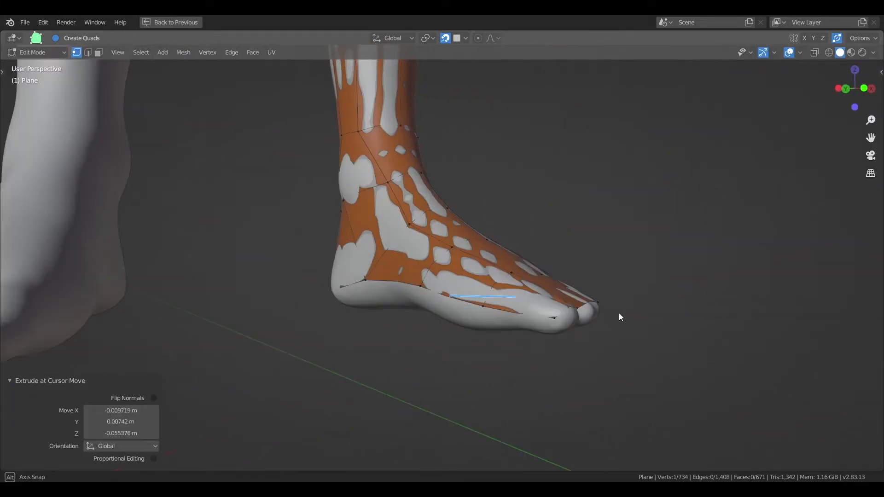
{"action": "left_click_drag", "start_coordinate": [570, 312], "coordinate": [573, 318]}
{"action": "middle_click_drag", "start_coordinate": [574, 318], "coordinate": [456, 369]}
{"action": "left_click_drag", "start_coordinate": [450, 379], "coordinate": [451, 385]}
Add a quad below the foot's side border at the inner arch, extending the mesh toward the sole.
{"action": "middle_click_drag", "start_coordinate": [452, 385], "coordinate": [517, 264]}
{"action": "scroll", "coordinate": [517, 264], "scroll_direction": "up", "scroll_amount": 2}
{"action": "left_click_drag", "start_coordinate": [494, 187], "coordinate": [509, 231], "text": "ctrl"}
{"action": "middle_click_drag", "start_coordinate": [509, 231], "coordinate": [521, 184]}
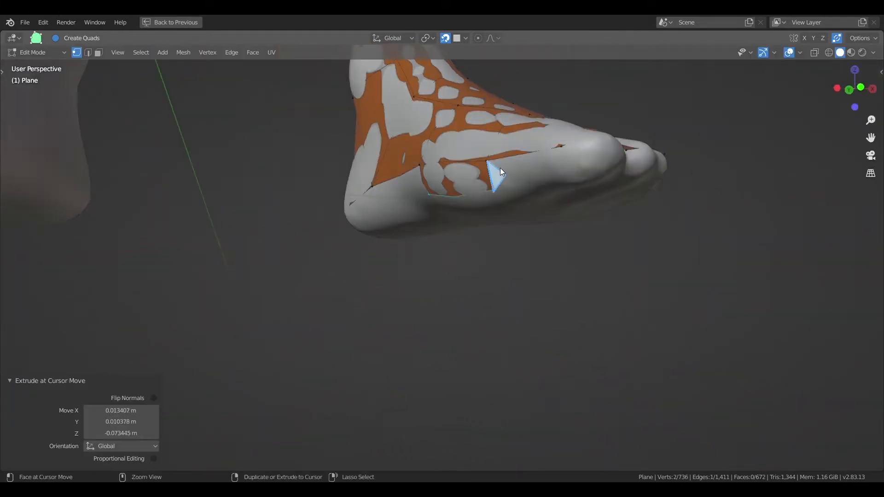
Add quads below the foot's side border from the inner arch toward the big toe, undoing one vertex change along the way.
{"action": "left_click_drag", "start_coordinate": [530, 188], "coordinate": [538, 203], "text": "ctrl"}
{"action": "middle_click_drag", "start_coordinate": [538, 203], "coordinate": [410, 254]}
{"action": "left_click_drag", "start_coordinate": [405, 261], "coordinate": [407, 273], "text": "ctrl"}
{"action": "middle_click_drag", "start_coordinate": [407, 273], "coordinate": [295, 157]}
{"action": "left_click_drag", "start_coordinate": [290, 154], "coordinate": [295, 172]}
{"action": "key", "text": "ctrl+z"}
{"action": "left_click", "coordinate": [328, 171], "text": "ctrl"}
{"action": "middle_click_drag", "start_coordinate": [345, 174], "coordinate": [294, 190]}
{"action": "left_click_drag", "start_coordinate": [256, 184], "coordinate": [254, 178]}
Continue the lower row of quads around the foot with several more quads, adjusting their bottom vertices to the sculpt.
{"action": "left_click_drag", "start_coordinate": [322, 204], "coordinate": [323, 207], "text": "ctrl"}
{"action": "left_click", "coordinate": [392, 204], "text": "ctrl"}
{"action": "left_click_drag", "start_coordinate": [394, 189], "coordinate": [395, 182]}
{"action": "middle_click_drag", "start_coordinate": [394, 182], "coordinate": [336, 183]}
{"action": "left_click_drag", "start_coordinate": [334, 190], "coordinate": [336, 193], "text": "ctrl"}
{"action": "left_click", "coordinate": [440, 191], "text": "ctrl"}
{"action": "middle_click_drag", "start_coordinate": [439, 191], "coordinate": [402, 179]}
Complete the lower row of quads along the remaining side of the foot at the edge of the sole.
{"action": "left_click_drag", "start_coordinate": [402, 179], "coordinate": [440, 187], "text": "ctrl"}
{"action": "left_click", "coordinate": [594, 167], "text": "ctrl"}
{"action": "mouse_move", "coordinate": [594, 167]}
{"action": "middle_mouse_down"}
{"action": "mouse_move", "coordinate": [540, 174]}
{"action": "mouse_move", "coordinate": [233, 151]}
{"action": "mouse_move", "coordinate": [363, 203]}
{"action": "middle_mouse_up"}
{"action": "left_click", "coordinate": [236, 158], "text": "ctrl"}
{"action": "left_click", "coordinate": [377, 209], "text": "ctrl"}
{"action": "left_click", "coordinate": [433, 240], "text": "ctrl"}
{"action": "left_click_drag", "start_coordinate": [498, 261], "coordinate": [493, 259]}
Select the open edge loop around the sole with the Move tool active and close it with Grid Fill, checking in X-ray.
{"action": "middle_click_drag", "start_coordinate": [493, 259], "coordinate": [401, 162]}
{"action": "key", "text": "w"}
{"action": "left_click", "coordinate": [401, 162], "text": "alt"}
{"action": "key", "text": "F3"}
{"action": "type", "text": "grid"}
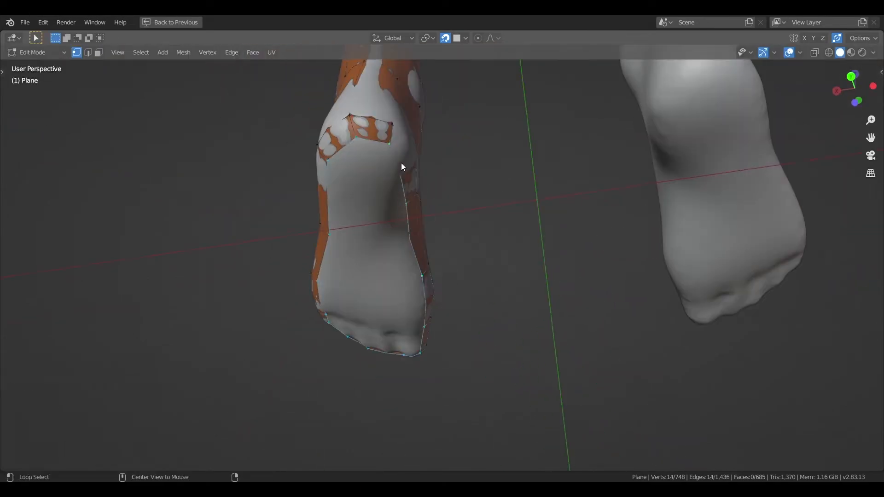
{"action": "left_click", "coordinate": [422, 223]}
{"action": "key", "text": "alt+z"}
{"action": "middle_click_drag", "start_coordinate": [427, 239], "coordinate": [465, 295]}
{"action": "key", "text": "alt+z"}
Extend the forearm's lower border with a row of Poly Build quads running around the wrist.
{"action": "scroll", "coordinate": [492, 168], "scroll_direction": "down", "scroll_amount": 8}
{"action": "scroll", "coordinate": [492, 169], "scroll_direction": "up", "scroll_amount": 3}
{"action": "middle_click_drag", "start_coordinate": [502, 221], "coordinate": [497, 202]}
{"action": "middle_click_drag", "start_coordinate": [497, 202], "coordinate": [428, 379], "text": "shift"}
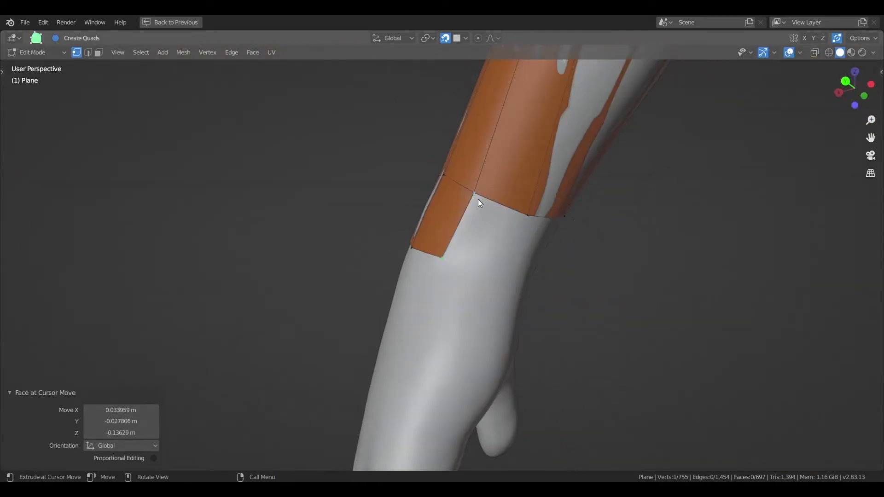
{"action": "left_click_drag", "start_coordinate": [478, 200], "coordinate": [532, 198]}
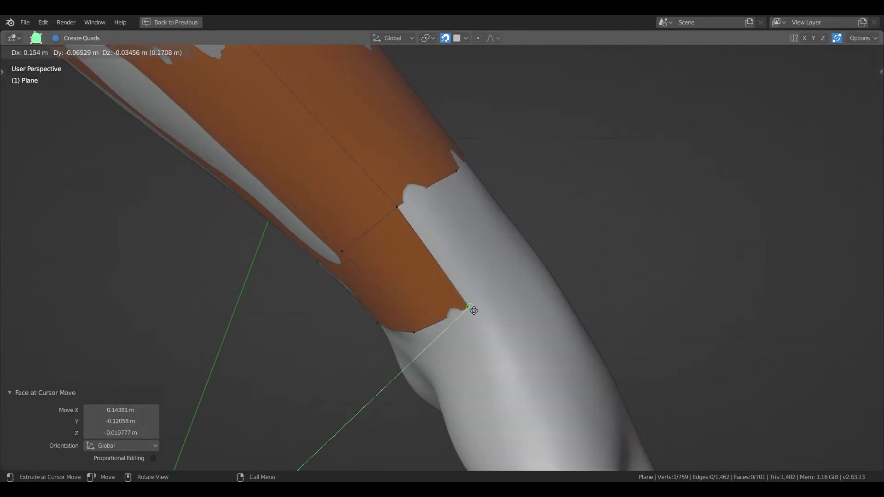
{"action": "left_click_drag", "start_coordinate": [474, 310], "coordinate": [524, 277]}
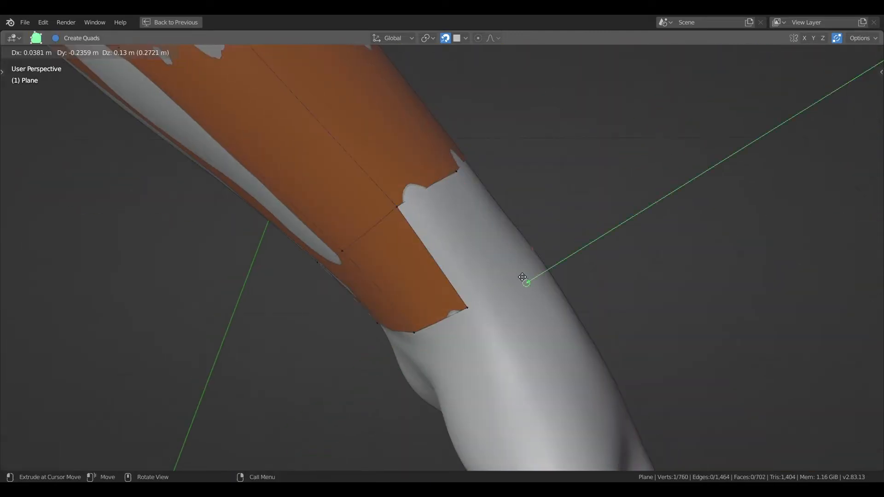
{"action": "left_click_drag", "start_coordinate": [415, 326], "coordinate": [415, 326]}
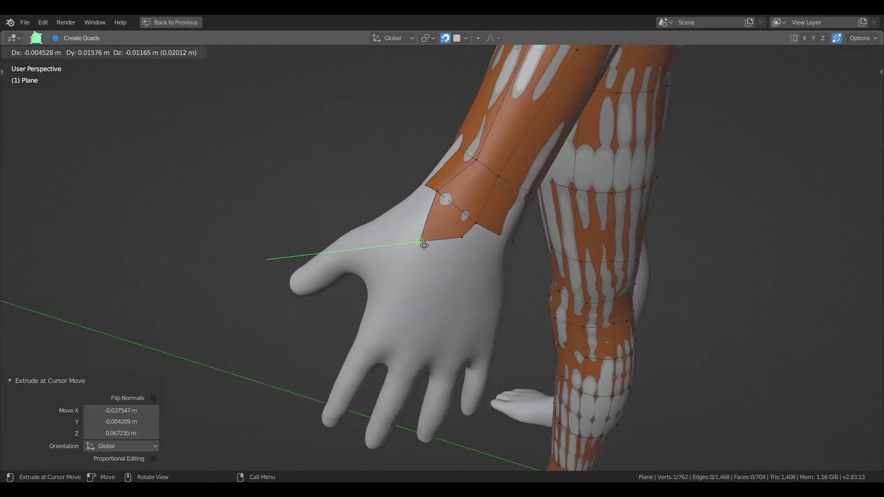
Undo the last vertex change and add quads past the wrist onto the back of the hand, repositioning their corners.
{"action": "left_click", "coordinate": [431, 250]}
{"action": "key", "text": "ctrl+z"}
{"action": "left_click_drag", "start_coordinate": [448, 217], "coordinate": [441, 243]}
{"action": "left_click_drag", "start_coordinate": [439, 217], "coordinate": [408, 255]}
{"action": "left_click_drag", "start_coordinate": [410, 275], "coordinate": [409, 249]}
{"action": "middle_click_drag", "start_coordinate": [490, 228], "coordinate": [463, 225]}
{"action": "left_click_drag", "start_coordinate": [464, 224], "coordinate": [481, 264], "text": "ctrl"}
{"action": "left_click_drag", "start_coordinate": [480, 260], "coordinate": [472, 256]}
{"action": "left_click_drag", "start_coordinate": [491, 254], "coordinate": [485, 288]}
Add another quad just below the wrist and adjust the surrounding vertices on the back of the hand.
{"action": "middle_click_drag", "start_coordinate": [452, 277], "coordinate": [483, 276]}
{"action": "mouse_move", "coordinate": [450, 248]}
{"action": "left_mouse_down", "text": "ctrl"}
{"action": "mouse_move", "coordinate": [454, 269]}
{"action": "mouse_move", "coordinate": [439, 258]}
{"action": "left_mouse_up", "text": "ctrl"}
{"action": "middle_click_drag", "start_coordinate": [464, 276], "coordinate": [469, 288]}
{"action": "left_click_drag", "start_coordinate": [423, 246], "coordinate": [420, 253]}
{"action": "middle_click_drag", "start_coordinate": [488, 284], "coordinate": [454, 282]}
{"action": "left_click_drag", "start_coordinate": [456, 278], "coordinate": [461, 284]}
{"action": "middle_click_drag", "start_coordinate": [449, 282], "coordinate": [500, 272]}
Extend a strip of quads down the thumb side of the hand's back to the index finger's knuckle.
{"action": "left_click_drag", "start_coordinate": [469, 196], "coordinate": [473, 199]}
{"action": "middle_click_drag", "start_coordinate": [495, 237], "coordinate": [451, 244]}
{"action": "left_click_drag", "start_coordinate": [467, 202], "coordinate": [415, 308]}
{"action": "left_click_drag", "start_coordinate": [434, 230], "coordinate": [438, 234]}
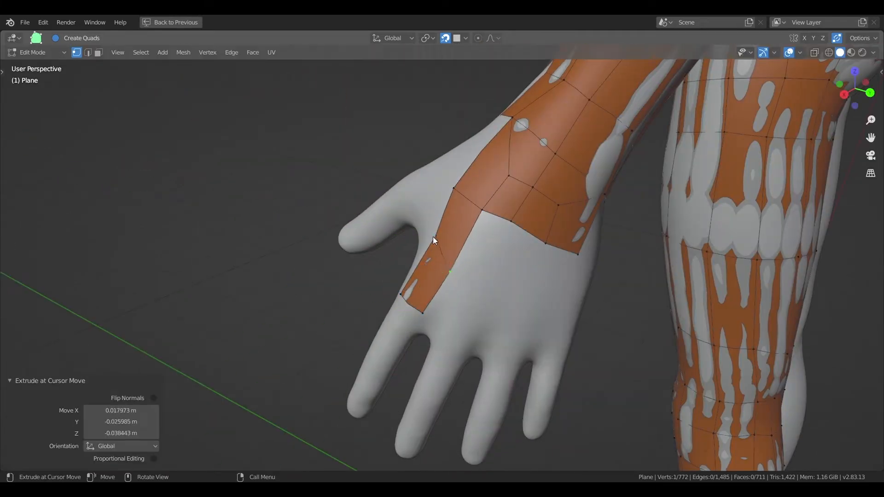
Add three quads across the back of the hand beside the index finger strip, out to the little finger side.
{"action": "middle_click_drag", "start_coordinate": [433, 326], "coordinate": [454, 244]}
{"action": "left_click_drag", "start_coordinate": [477, 178], "coordinate": [484, 221], "text": "ctrl"}
{"action": "left_click_drag", "start_coordinate": [518, 184], "coordinate": [547, 225], "text": "ctrl"}
{"action": "left_click_drag", "start_coordinate": [560, 182], "coordinate": [576, 259], "text": "ctrl"}
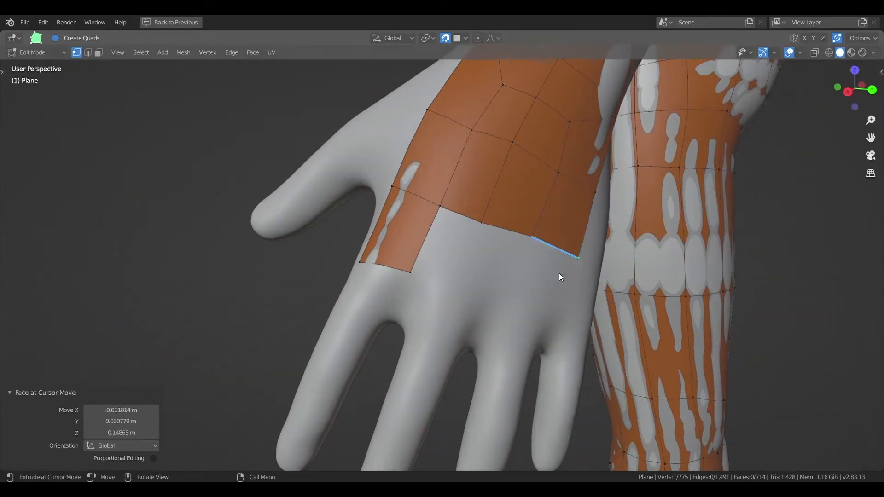
Extend the back of the hand with three more quads reaching the bases of the middle, ring and little fingers.
{"action": "middle_click_drag", "start_coordinate": [576, 259], "coordinate": [511, 271]}
{"action": "left_click_drag", "start_coordinate": [509, 290], "coordinate": [513, 296]}
{"action": "middle_click_drag", "start_coordinate": [513, 296], "coordinate": [571, 281]}
{"action": "left_click_drag", "start_coordinate": [443, 221], "coordinate": [451, 288], "text": "ctrl"}
{"action": "left_click_drag", "start_coordinate": [484, 256], "coordinate": [516, 311], "text": "ctrl"}
{"action": "left_click_drag", "start_coordinate": [563, 260], "coordinate": [585, 332], "text": "ctrl"}
Adjust the vertices along the knuckle border on both sides of the hand.
{"action": "middle_click_drag", "start_coordinate": [586, 333], "coordinate": [414, 294]}
{"action": "left_click_drag", "start_coordinate": [374, 267], "coordinate": [368, 271]}
{"action": "middle_click_drag", "start_coordinate": [415, 295], "coordinate": [497, 304]}
{"action": "left_click_drag", "start_coordinate": [516, 320], "coordinate": [555, 339]}
{"action": "middle_click_drag", "start_coordinate": [558, 350], "coordinate": [534, 207]}
{"action": "left_click_drag", "start_coordinate": [534, 207], "coordinate": [539, 213]}
Even out the quad spacing on the back of the hand by repositioning vertices from the knuckles up to the wrist.
{"action": "middle_click_drag", "start_coordinate": [539, 213], "coordinate": [479, 295]}
{"action": "scroll", "coordinate": [579, 221], "scroll_direction": "down", "scroll_amount": 4}
{"action": "scroll", "coordinate": [479, 295], "scroll_direction": "up", "scroll_amount": 4}
{"action": "left_click_drag", "start_coordinate": [440, 301], "coordinate": [458, 316]}
{"action": "left_click_drag", "start_coordinate": [501, 274], "coordinate": [517, 278]}
{"action": "left_click_drag", "start_coordinate": [474, 200], "coordinate": [492, 210]}
{"action": "left_click_drag", "start_coordinate": [497, 168], "coordinate": [512, 175]}
{"action": "left_click_drag", "start_coordinate": [521, 186], "coordinate": [537, 197]}
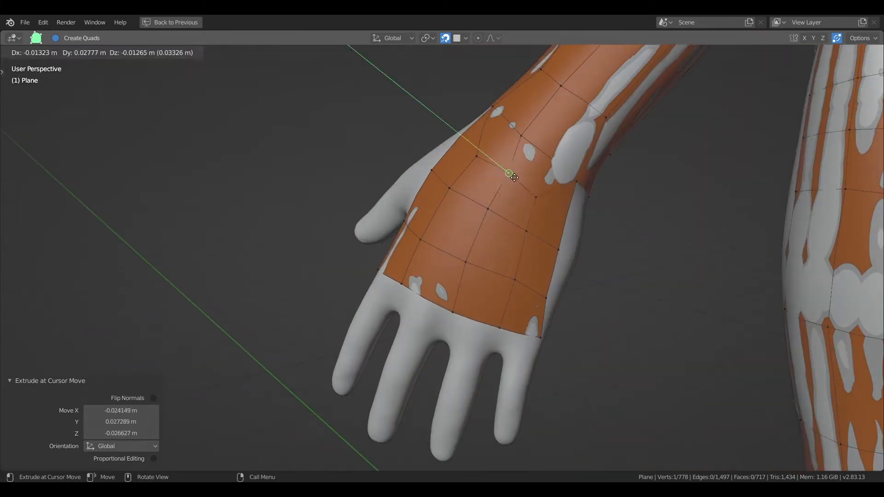
{"action": "middle_click_drag", "start_coordinate": [451, 181], "coordinate": [479, 193]}
{"action": "left_click_drag", "start_coordinate": [475, 160], "coordinate": [515, 178]}
Add two quads from the side of the wrist onto the base of the thumb.
{"action": "middle_click_drag", "start_coordinate": [506, 193], "coordinate": [548, 263]}
{"action": "middle_click_drag", "start_coordinate": [455, 191], "coordinate": [461, 211], "text": "shift"}
{"action": "left_click_drag", "start_coordinate": [454, 173], "coordinate": [416, 248]}
{"action": "left_click_drag", "start_coordinate": [429, 308], "coordinate": [429, 272]}
{"action": "middle_click_drag", "start_coordinate": [429, 271], "coordinate": [409, 241]}
{"action": "left_click_drag", "start_coordinate": [415, 244], "coordinate": [387, 273]}
{"action": "middle_click_drag", "start_coordinate": [387, 274], "coordinate": [418, 233]}
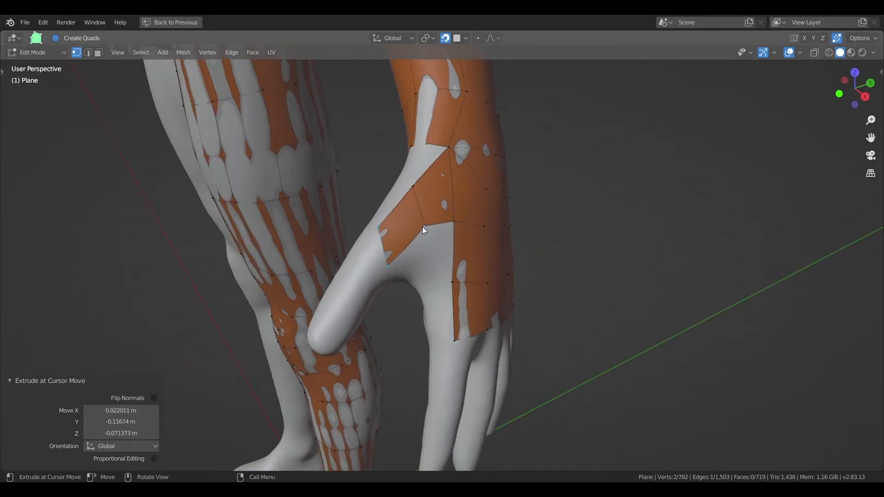
Adjust the vertices at the thumb's base and extend the strip with two quads toward the thumb's tip.
{"action": "left_click_drag", "start_coordinate": [423, 227], "coordinate": [419, 222]}
{"action": "left_click_drag", "start_coordinate": [378, 227], "coordinate": [390, 214]}
{"action": "left_click_drag", "start_coordinate": [388, 266], "coordinate": [395, 251]}
{"action": "left_click_drag", "start_coordinate": [392, 247], "coordinate": [368, 273]}
{"action": "mouse_move", "coordinate": [369, 273]}
{"action": "middle_mouse_down"}
{"action": "mouse_move", "coordinate": [397, 286]}
{"action": "mouse_move", "coordinate": [353, 267]}
{"action": "middle_mouse_up"}
{"action": "left_click_drag", "start_coordinate": [359, 258], "coordinate": [321, 315]}
{"action": "middle_click_drag", "start_coordinate": [320, 315], "coordinate": [396, 259]}
{"action": "left_click_drag", "start_coordinate": [395, 259], "coordinate": [388, 269]}
Fill the gap between the thumb's base and the side of the hand with quads, aligning their vertices.
{"action": "middle_click_drag", "start_coordinate": [388, 269], "coordinate": [390, 216]}
{"action": "left_click_drag", "start_coordinate": [389, 214], "coordinate": [417, 247]}
{"action": "middle_click_drag", "start_coordinate": [412, 251], "coordinate": [432, 230]}
{"action": "left_click_drag", "start_coordinate": [426, 272], "coordinate": [428, 277], "text": "ctrl"}
{"action": "middle_click_drag", "start_coordinate": [392, 260], "coordinate": [424, 253]}
{"action": "left_click_drag", "start_coordinate": [437, 339], "coordinate": [443, 344], "text": "ctrl"}
{"action": "middle_click_drag", "start_coordinate": [439, 336], "coordinate": [449, 281]}
{"action": "left_click_drag", "start_coordinate": [447, 263], "coordinate": [443, 270]}
Run two quads down the outer side of the index finger and add one at its base, adjusting the corners.
{"action": "left_click_drag", "start_coordinate": [456, 261], "coordinate": [459, 318]}
{"action": "left_click_drag", "start_coordinate": [458, 318], "coordinate": [463, 367]}
{"action": "middle_click_drag", "start_coordinate": [463, 367], "coordinate": [389, 318]}
{"action": "left_click_drag", "start_coordinate": [433, 284], "coordinate": [423, 318], "text": "ctrl"}
{"action": "middle_click_drag", "start_coordinate": [422, 309], "coordinate": [409, 264]}
{"action": "left_click_drag", "start_coordinate": [450, 248], "coordinate": [455, 258]}
{"action": "middle_click_drag", "start_coordinate": [460, 260], "coordinate": [429, 277]}
{"action": "left_click_drag", "start_coordinate": [490, 277], "coordinate": [493, 282]}
{"action": "middle_click_drag", "start_coordinate": [513, 280], "coordinate": [553, 258]}
Add a first quad at the base of the middle, ring and little fingers, adjusting each one's lower corners.
{"action": "left_click_drag", "start_coordinate": [511, 207], "coordinate": [497, 258]}
{"action": "left_click_drag", "start_coordinate": [474, 248], "coordinate": [510, 262]}
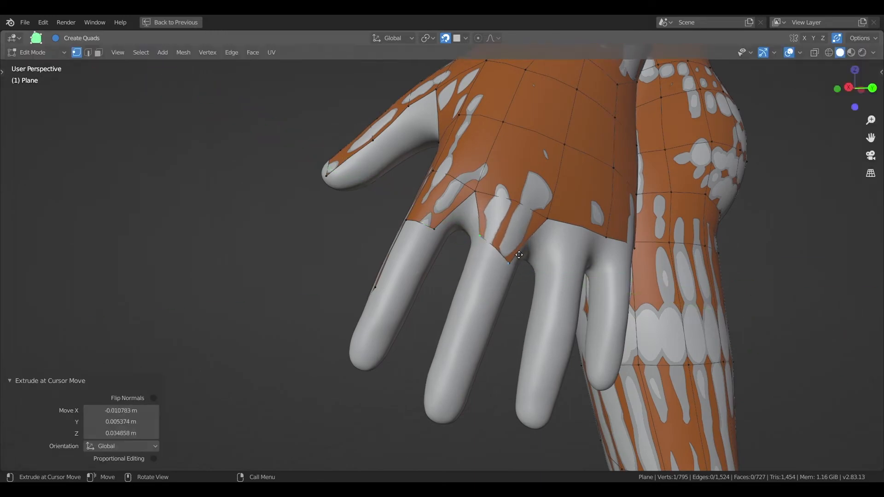
{"action": "middle_click_drag", "start_coordinate": [519, 254], "coordinate": [488, 251]}
{"action": "left_click_drag", "start_coordinate": [548, 236], "coordinate": [518, 277]}
{"action": "left_click_drag", "start_coordinate": [574, 288], "coordinate": [551, 283]}
{"action": "middle_click_drag", "start_coordinate": [576, 295], "coordinate": [534, 276]}
{"action": "left_click_drag", "start_coordinate": [560, 242], "coordinate": [566, 282]}
{"action": "left_click_drag", "start_coordinate": [540, 279], "coordinate": [550, 284]}
{"action": "middle_click_drag", "start_coordinate": [592, 277], "coordinate": [663, 265]}
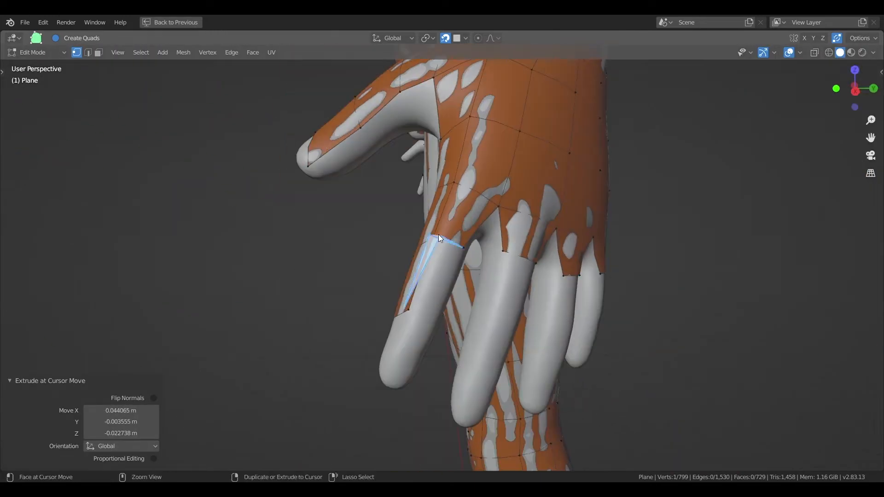
Add a second quad along the top of the index, middle and ring fingers, adjusting their end vertices.
{"action": "left_click_drag", "start_coordinate": [437, 247], "coordinate": [438, 266], "text": "ctrl"}
{"action": "middle_click_drag", "start_coordinate": [442, 267], "coordinate": [386, 265]}
{"action": "left_click_drag", "start_coordinate": [483, 264], "coordinate": [468, 321]}
{"action": "middle_click_drag", "start_coordinate": [468, 321], "coordinate": [525, 318]}
{"action": "left_click_drag", "start_coordinate": [442, 270], "coordinate": [451, 299]}
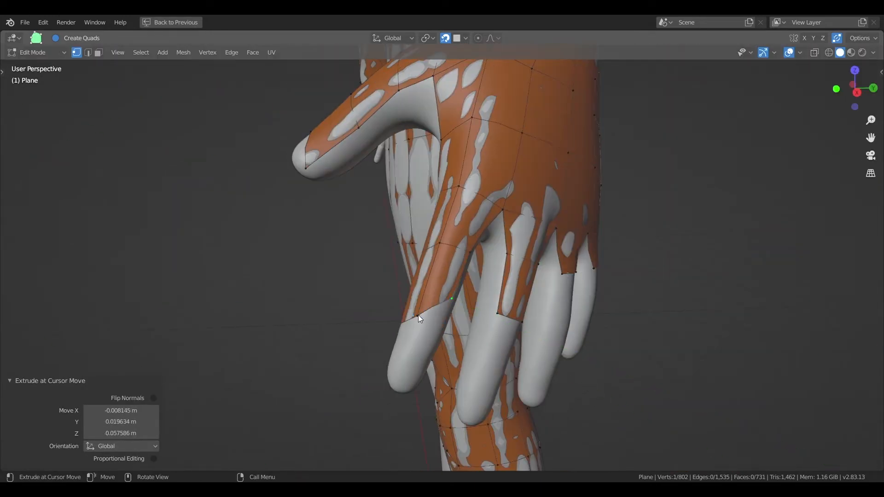
{"action": "middle_click_drag", "start_coordinate": [415, 313], "coordinate": [502, 313]}
{"action": "left_click_drag", "start_coordinate": [509, 321], "coordinate": [502, 318]}
{"action": "middle_click_drag", "start_coordinate": [521, 286], "coordinate": [405, 267]}
{"action": "left_click_drag", "start_coordinate": [548, 296], "coordinate": [535, 350]}
{"action": "middle_click_drag", "start_coordinate": [535, 351], "coordinate": [499, 339]}
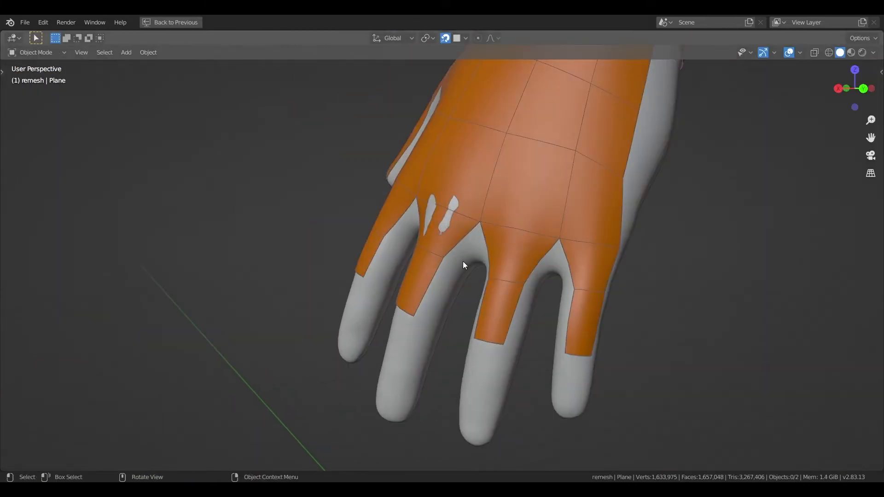
Reopen the retopology mesh for editing and extend the index finger strip with two quads to the fingertip.
{"action": "middle_click_drag", "start_coordinate": [463, 262], "coordinate": [491, 282]}
{"action": "left_click", "coordinate": [500, 245]}
{"action": "key", "text": "Tab"}
{"action": "left_click_drag", "start_coordinate": [491, 284], "coordinate": [465, 358]}
{"action": "left_click_drag", "start_coordinate": [481, 365], "coordinate": [461, 404]}
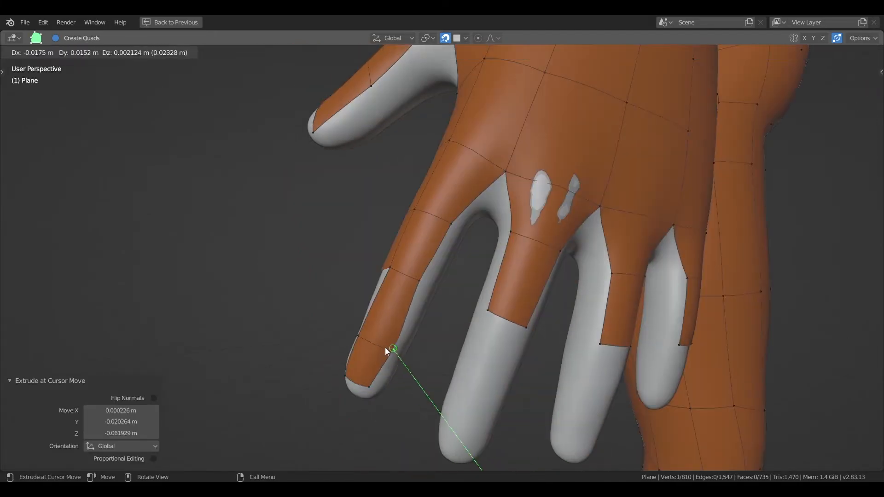
Extend the middle, ring and little finger strips to the fingertips with further quads, adjusting their end corners.
{"action": "middle_click_drag", "start_coordinate": [385, 347], "coordinate": [502, 313]}
{"action": "left_click_drag", "start_coordinate": [502, 313], "coordinate": [484, 415]}
{"action": "middle_click_drag", "start_coordinate": [518, 361], "coordinate": [430, 266]}
{"action": "left_click_drag", "start_coordinate": [430, 265], "coordinate": [434, 259]}
{"action": "middle_click_drag", "start_coordinate": [434, 260], "coordinate": [570, 203]}
{"action": "left_click_drag", "start_coordinate": [570, 203], "coordinate": [553, 280]}
{"action": "middle_click_drag", "start_coordinate": [549, 298], "coordinate": [580, 266]}
{"action": "left_click_drag", "start_coordinate": [580, 266], "coordinate": [604, 270]}
{"action": "middle_click_drag", "start_coordinate": [604, 270], "coordinate": [623, 240]}
{"action": "left_click_drag", "start_coordinate": [586, 185], "coordinate": [584, 239]}
{"action": "left_click_drag", "start_coordinate": [584, 241], "coordinate": [585, 287]}
{"action": "left_click_drag", "start_coordinate": [604, 243], "coordinate": [607, 236]}
Fill the gap between the index and middle fingers and run quads down the middle finger's side facing the index finger.
{"action": "middle_click_drag", "start_coordinate": [607, 237], "coordinate": [503, 203]}
{"action": "left_click", "coordinate": [535, 275], "text": "ctrl"}
{"action": "left_click", "coordinate": [549, 307], "text": "ctrl"}
{"action": "left_click", "coordinate": [497, 263], "text": "ctrl"}
{"action": "key", "text": "ctrl+z"}
{"action": "left_click_drag", "start_coordinate": [486, 220], "coordinate": [497, 255]}
{"action": "left_click", "coordinate": [526, 280], "text": "ctrl"}
{"action": "middle_click_drag", "start_coordinate": [496, 255], "coordinate": [515, 241]}
{"action": "left_click", "coordinate": [516, 241], "text": "ctrl"}
{"action": "left_click", "coordinate": [482, 331], "text": "ctrl"}
{"action": "left_click", "coordinate": [466, 399], "text": "ctrl"}
Run a column of quads down the index finger's side facing the middle finger, reaching the fingertip.
{"action": "middle_click_drag", "start_coordinate": [465, 399], "coordinate": [410, 185]}
{"action": "left_click_drag", "start_coordinate": [406, 194], "coordinate": [408, 200]}
{"action": "left_click", "coordinate": [406, 240], "text": "ctrl"}
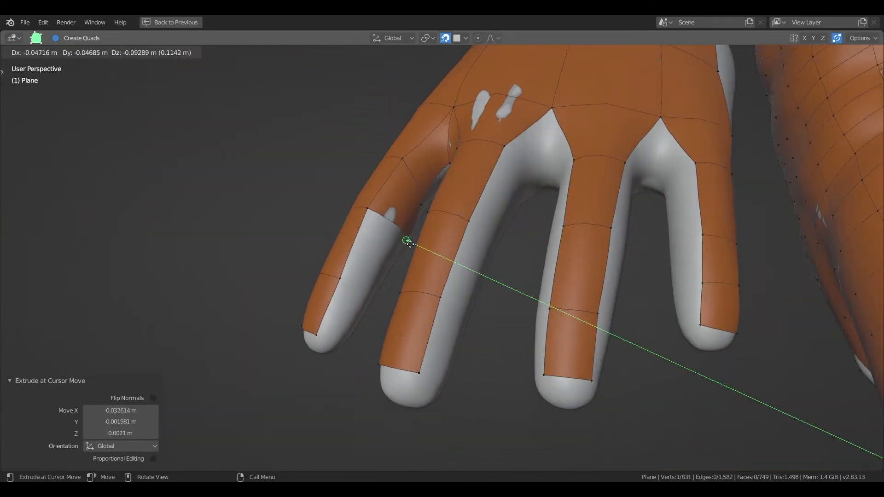
{"action": "left_click", "coordinate": [365, 299], "text": "ctrl"}
{"action": "left_click", "coordinate": [337, 355], "text": "ctrl"}
Adjust the web beside the ring finger and run quads down the middle finger's side facing it.
{"action": "middle_click_drag", "start_coordinate": [336, 355], "coordinate": [443, 188]}
{"action": "left_click_drag", "start_coordinate": [510, 120], "coordinate": [516, 184]}
{"action": "left_click_drag", "start_coordinate": [530, 163], "coordinate": [531, 177]}
{"action": "left_click_drag", "start_coordinate": [489, 166], "coordinate": [477, 242], "text": "ctrl"}
{"action": "middle_click_drag", "start_coordinate": [477, 241], "coordinate": [397, 185]}
{"action": "left_click", "coordinate": [428, 263], "text": "ctrl"}
{"action": "left_click", "coordinate": [410, 323], "text": "ctrl"}
Run a column of quads down the ring finger's side facing the middle finger, adjusting a vertex along it.
{"action": "middle_click_drag", "start_coordinate": [413, 224], "coordinate": [419, 139]}
{"action": "left_click", "coordinate": [402, 217], "text": "ctrl"}
{"action": "left_click", "coordinate": [400, 294], "text": "ctrl"}
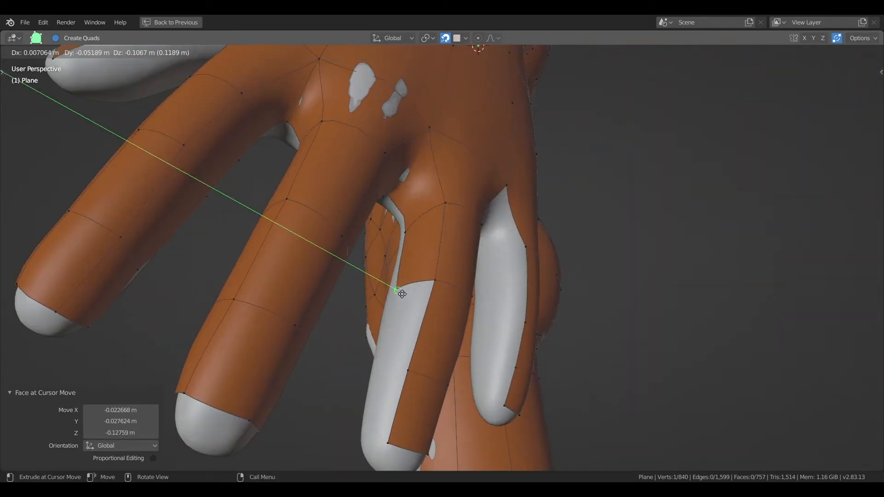
{"action": "middle_click_drag", "start_coordinate": [400, 294], "coordinate": [376, 203]}
{"action": "left_click_drag", "start_coordinate": [377, 205], "coordinate": [379, 217]}
{"action": "middle_click_drag", "start_coordinate": [380, 217], "coordinate": [372, 243]}
{"action": "left_click_drag", "start_coordinate": [494, 227], "coordinate": [428, 318], "text": "ctrl"}
{"action": "left_click_drag", "start_coordinate": [473, 319], "coordinate": [424, 388], "text": "ctrl"}
Shape the web beside the little finger and run quads down the ring finger's side facing it.
{"action": "middle_click_drag", "start_coordinate": [424, 388], "coordinate": [497, 207]}
{"action": "left_click_drag", "start_coordinate": [501, 205], "coordinate": [517, 267]}
{"action": "middle_click_drag", "start_coordinate": [517, 267], "coordinate": [483, 193]}
{"action": "left_click_drag", "start_coordinate": [483, 191], "coordinate": [466, 242]}
{"action": "left_click_drag", "start_coordinate": [452, 263], "coordinate": [436, 318], "text": "ctrl"}
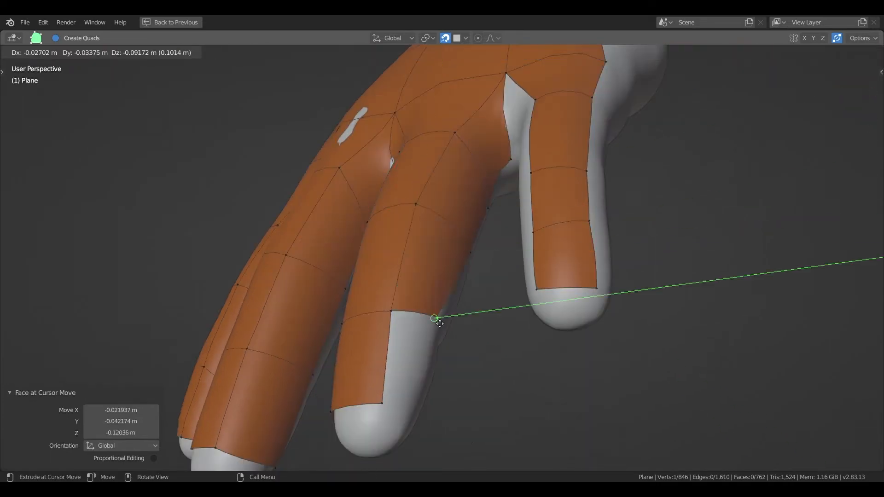
{"action": "middle_click_drag", "start_coordinate": [436, 318], "coordinate": [406, 334]}
{"action": "left_click_drag", "start_coordinate": [405, 334], "coordinate": [408, 371], "text": "ctrl"}
Add three quads down the little finger's side facing the ring finger.
{"action": "middle_click_drag", "start_coordinate": [408, 371], "coordinate": [512, 387]}
{"action": "left_click", "coordinate": [424, 304], "text": "ctrl"}
{"action": "middle_click_drag", "start_coordinate": [425, 304], "coordinate": [428, 322]}
{"action": "left_click", "coordinate": [423, 395], "text": "ctrl"}
{"action": "middle_click_drag", "start_coordinate": [422, 394], "coordinate": [442, 350]}
{"action": "left_click", "coordinate": [401, 373], "text": "ctrl"}
Run a strip of quads from the wrist down the outer edge of the hand and the little finger.
{"action": "middle_click_drag", "start_coordinate": [401, 373], "coordinate": [594, 217]}
{"action": "scroll", "coordinate": [521, 223], "scroll_direction": "down", "scroll_amount": 5}
{"action": "left_click", "coordinate": [503, 227], "text": "ctrl"}
{"action": "left_click", "coordinate": [490, 278], "text": "ctrl"}
{"action": "middle_click_drag", "start_coordinate": [452, 319], "coordinate": [437, 257]}
{"action": "left_click", "coordinate": [449, 204], "text": "ctrl"}
{"action": "left_click", "coordinate": [434, 244], "text": "ctrl"}
{"action": "left_click", "coordinate": [425, 283], "text": "ctrl"}
{"action": "left_click", "coordinate": [429, 315], "text": "ctrl"}
{"action": "left_click", "coordinate": [421, 341], "text": "ctrl"}
{"action": "middle_click_drag", "start_coordinate": [502, 184], "coordinate": [435, 219]}
{"action": "left_click", "coordinate": [439, 217], "text": "ctrl"}
{"action": "left_click_drag", "start_coordinate": [437, 215], "coordinate": [430, 217]}
{"action": "scroll", "coordinate": [433, 218], "scroll_direction": "down", "scroll_amount": 2}
{"action": "middle_click_drag", "start_coordinate": [433, 217], "coordinate": [460, 232]}
{"action": "key", "text": "ctrl+z"}
{"action": "key", "text": "ctrl+z"}
Start the palm with quads below the inner wrist, adjusting the wrist corner vertex.
{"action": "left_click", "coordinate": [435, 239], "text": "ctrl"}
{"action": "left_click_drag", "start_coordinate": [435, 240], "coordinate": [427, 264]}
{"action": "middle_click_drag", "start_coordinate": [427, 258], "coordinate": [458, 155]}
{"action": "scroll", "coordinate": [456, 152], "scroll_direction": "up", "scroll_amount": 3}
{"action": "left_click_drag", "start_coordinate": [379, 184], "coordinate": [380, 189]}
{"action": "left_click_drag", "start_coordinate": [417, 165], "coordinate": [459, 205]}
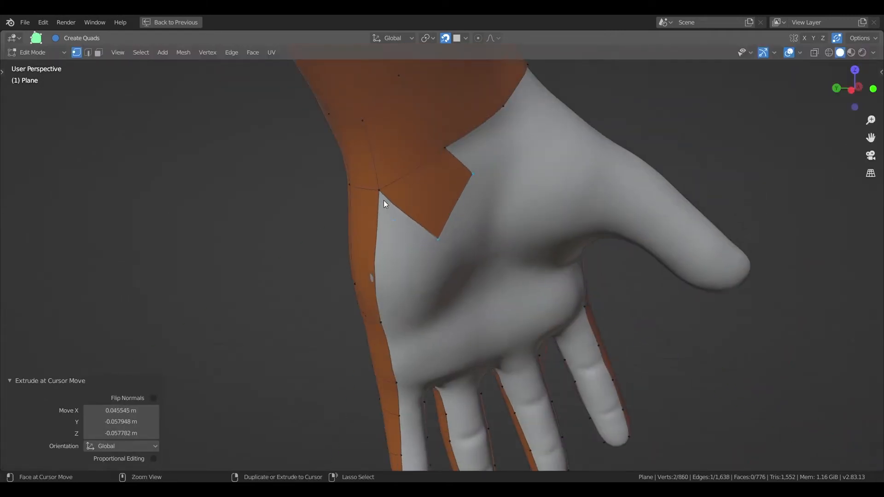
Extend the quads across the heel of the palm, repositioning their corner vertices.
{"action": "left_click", "coordinate": [449, 299], "text": "ctrl"}
{"action": "left_click_drag", "start_coordinate": [474, 173], "coordinate": [470, 202]}
{"action": "middle_click_drag", "start_coordinate": [461, 207], "coordinate": [391, 198]}
{"action": "left_click_drag", "start_coordinate": [372, 189], "coordinate": [408, 210], "text": "ctrl"}
{"action": "left_click_drag", "start_coordinate": [412, 169], "coordinate": [460, 203]}
{"action": "left_click_drag", "start_coordinate": [456, 224], "coordinate": [458, 276]}
{"action": "middle_click_drag", "start_coordinate": [459, 272], "coordinate": [481, 216]}
{"action": "left_click_drag", "start_coordinate": [479, 198], "coordinate": [494, 242], "text": "ctrl"}
{"action": "left_click_drag", "start_coordinate": [460, 207], "coordinate": [453, 275], "text": "ctrl"}
Run a column of quads down one side of the thumb to near its tip, adjusting the vertices around its base.
{"action": "middle_click_drag", "start_coordinate": [532, 169], "coordinate": [442, 189]}
{"action": "left_click_drag", "start_coordinate": [537, 268], "coordinate": [559, 292], "text": "ctrl"}
{"action": "left_click_drag", "start_coordinate": [489, 123], "coordinate": [499, 145]}
{"action": "left_click_drag", "start_coordinate": [516, 217], "coordinate": [550, 198]}
{"action": "left_click_drag", "start_coordinate": [486, 315], "coordinate": [498, 317]}
{"action": "middle_click_drag", "start_coordinate": [502, 294], "coordinate": [456, 281]}
{"action": "left_click_drag", "start_coordinate": [503, 213], "coordinate": [496, 233]}
{"action": "middle_click_drag", "start_coordinate": [460, 226], "coordinate": [534, 198]}
{"action": "left_click", "coordinate": [536, 193], "text": "ctrl"}
{"action": "left_click", "coordinate": [548, 230], "text": "ctrl"}
{"action": "middle_click_drag", "start_coordinate": [553, 230], "coordinate": [492, 276]}
{"action": "left_click_drag", "start_coordinate": [498, 299], "coordinate": [503, 322]}
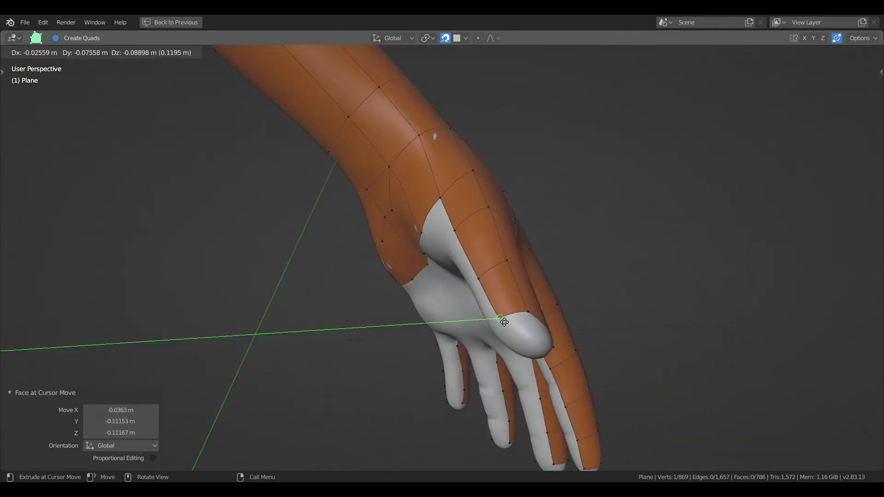
Add three quads down the opposite side of the thumb and adjust a nearby vertex.
{"action": "middle_click_drag", "start_coordinate": [443, 258], "coordinate": [481, 222]}
{"action": "left_click", "coordinate": [514, 197], "text": "ctrl"}
{"action": "left_click", "coordinate": [564, 223], "text": "ctrl"}
{"action": "left_click", "coordinate": [616, 259], "text": "ctrl"}
{"action": "middle_click_drag", "start_coordinate": [599, 245], "coordinate": [368, 184]}
{"action": "left_click_drag", "start_coordinate": [359, 178], "coordinate": [368, 185]}
Switch to edge selection and fill the open underside of the first digit with a run of faces.
{"action": "middle_click_drag", "start_coordinate": [368, 184], "coordinate": [544, 334]}
{"action": "key", "text": "w"}
{"action": "key", "text": "2"}
{"action": "left_click", "coordinate": [375, 170]}
{"action": "key", "text": "f"}
{"action": "key", "text": "f"}
{"action": "middle_click_drag", "start_coordinate": [543, 334], "coordinate": [434, 198], "text": "shift"}
{"action": "key", "text": "f"}
Isolate the retopology mesh and fill faces along the open finger undersides, starting from selected boundary edges.
{"action": "middle_click_drag", "start_coordinate": [466, 292], "coordinate": [462, 374]}
{"action": "key", "text": "KP_Divide"}
{"action": "left_click", "coordinate": [418, 246]}
{"action": "key", "text": "f"}
{"action": "left_click", "coordinate": [391, 317]}
{"action": "key", "text": "f"}
{"action": "key", "text": "f"}
{"action": "key", "text": "f"}
{"action": "key", "text": "f"}
{"action": "key", "text": "f"}
Fill the remaining open finger undersides with faces and bring the sculpt back into view.
{"action": "left_click", "coordinate": [462, 385]}
{"action": "key", "text": "f"}
{"action": "key", "text": "f"}
{"action": "key", "text": "f"}
{"action": "middle_click_drag", "start_coordinate": [676, 399], "coordinate": [587, 205]}
{"action": "left_click", "coordinate": [541, 189]}
{"action": "key", "text": "f"}
{"action": "left_click", "coordinate": [587, 204]}
{"action": "key", "text": "KP_Divide"}
Switch to vertex selection, reposition two palm boundary vertices near the finger bases, and return to Poly Build.
{"action": "key", "text": "1"}
{"action": "middle_click_drag", "start_coordinate": [357, 240], "coordinate": [506, 299]}
{"action": "left_click", "coordinate": [555, 267]}
{"action": "key", "text": "g"}
{"action": "left_click", "coordinate": [554, 266]}
{"action": "left_click", "coordinate": [431, 339]}
{"action": "key", "text": "g"}
{"action": "left_click", "coordinate": [432, 339]}
{"action": "middle_click_drag", "start_coordinate": [413, 247], "coordinate": [485, 235], "text": "shift"}
{"action": "key", "text": "q"}
{"action": "left_click", "coordinate": [484, 237]}
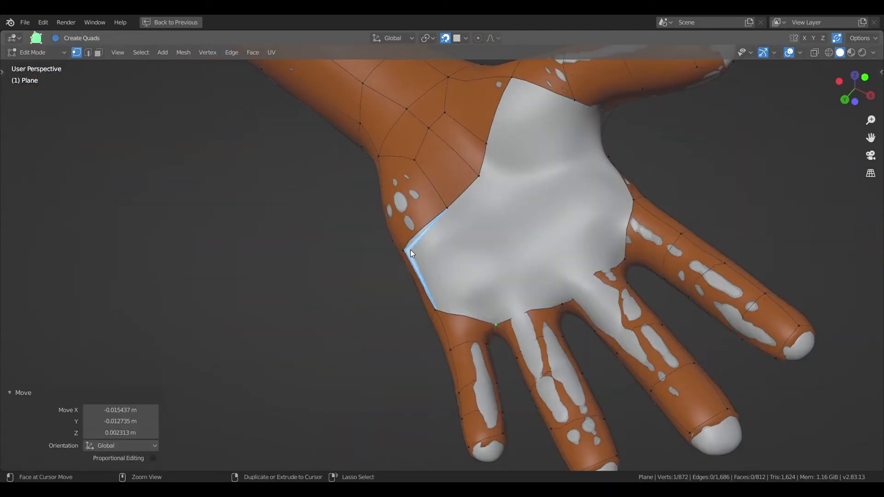
{"action": "left_click_drag", "start_coordinate": [410, 251], "coordinate": [501, 328], "text": "ctrl"}
{"action": "key", "text": "alt+z"}
{"action": "key", "text": "KP_Decimal"}
{"action": "scroll", "coordinate": [519, 322], "scroll_direction": "down", "scroll_amount": 10}
{"action": "key", "text": "ctrl+z"}
Build Poly Build quads across the open palm until it is closed between the wrist and the finger bases.
{"action": "left_click_drag", "start_coordinate": [342, 173], "coordinate": [438, 251], "text": "ctrl"}
{"action": "left_click_drag", "start_coordinate": [390, 129], "coordinate": [511, 232], "text": "ctrl"}
{"action": "key", "text": "alt+z"}
{"action": "middle_click_drag", "start_coordinate": [487, 157], "coordinate": [470, 265], "text": "shift"}
{"action": "left_click_drag", "start_coordinate": [409, 190], "coordinate": [567, 285], "text": "ctrl"}
{"action": "scroll", "coordinate": [504, 212], "scroll_direction": "down", "scroll_amount": 2}
{"action": "middle_click_drag", "start_coordinate": [504, 212], "coordinate": [511, 258]}
{"action": "left_click_drag", "start_coordinate": [439, 226], "coordinate": [505, 203], "text": "ctrl"}
Reposition the palm vertices one by one so the new quads are evenly spaced over the sculpt.
{"action": "middle_click_drag", "start_coordinate": [507, 207], "coordinate": [543, 303]}
{"action": "left_click_drag", "start_coordinate": [547, 299], "coordinate": [558, 302]}
{"action": "scroll", "coordinate": [543, 285], "scroll_direction": "up", "scroll_amount": 1}
{"action": "middle_click_drag", "start_coordinate": [543, 286], "coordinate": [497, 236]}
{"action": "left_click_drag", "start_coordinate": [386, 235], "coordinate": [409, 256]}
{"action": "middle_click_drag", "start_coordinate": [408, 255], "coordinate": [369, 297]}
{"action": "left_click_drag", "start_coordinate": [368, 304], "coordinate": [374, 337]}
{"action": "left_click_drag", "start_coordinate": [299, 331], "coordinate": [307, 341]}
{"action": "left_click_drag", "start_coordinate": [342, 232], "coordinate": [342, 257]}
{"action": "left_click_drag", "start_coordinate": [367, 190], "coordinate": [378, 212]}
{"action": "left_click_drag", "start_coordinate": [391, 176], "coordinate": [428, 202]}
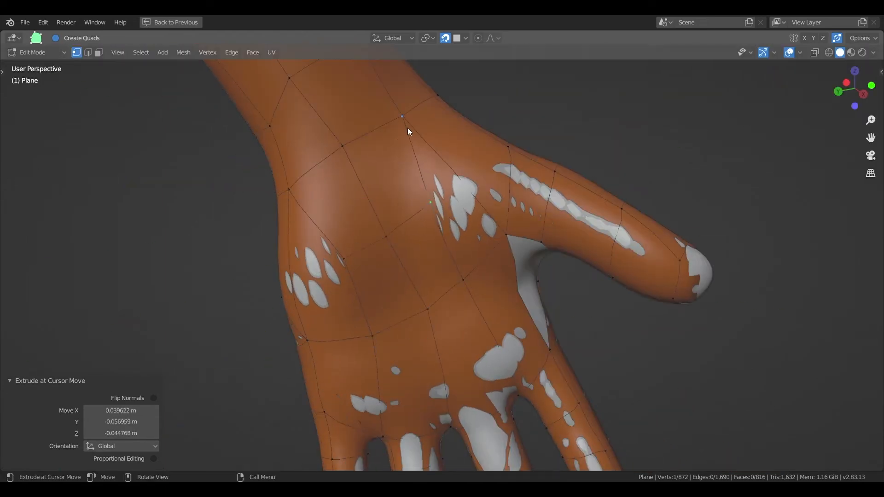
Nudge the vertices near the wrist, in the palm and at the thumb base to smooth the edge flow.
{"action": "left_click_drag", "start_coordinate": [402, 116], "coordinate": [428, 129]}
{"action": "left_click_drag", "start_coordinate": [343, 260], "coordinate": [330, 255]}
{"action": "left_click_drag", "start_coordinate": [507, 234], "coordinate": [515, 242]}
{"action": "middle_click_drag", "start_coordinate": [516, 242], "coordinate": [536, 224]}
{"action": "left_click_drag", "start_coordinate": [539, 224], "coordinate": [545, 227]}
Switch to edge selection and fill the gap between the thumb and the index finger with two faces.
{"action": "middle_click_drag", "start_coordinate": [545, 228], "coordinate": [668, 182]}
{"action": "key", "text": "w"}
{"action": "key", "text": "2"}
{"action": "left_click", "coordinate": [488, 229], "text": "alt"}
{"action": "left_click", "coordinate": [526, 234]}
{"action": "key", "text": "f"}
{"action": "key", "text": "f"}
{"action": "scroll", "coordinate": [552, 249], "scroll_direction": "down", "scroll_amount": 10}
{"action": "scroll", "coordinate": [378, 262], "scroll_direction": "up", "scroll_amount": 4}
{"action": "scroll", "coordinate": [352, 231], "scroll_direction": "down", "scroll_amount": 6}
Restore the full layout, toggle the Mirror modifier's Edit Mode display, return to Object Mode and save the file.
{"action": "key", "text": "ctrl+space"}
{"action": "left_click", "coordinate": [825, 215]}
{"action": "middle_click_drag", "start_coordinate": [557, 162], "coordinate": [534, 199]}
{"action": "key", "text": "Tab"}
{"action": "left_click", "coordinate": [646, 52]}
{"action": "scroll", "coordinate": [523, 186], "scroll_direction": "up", "scroll_amount": 3}
{"action": "key", "text": "ctrl+s"}
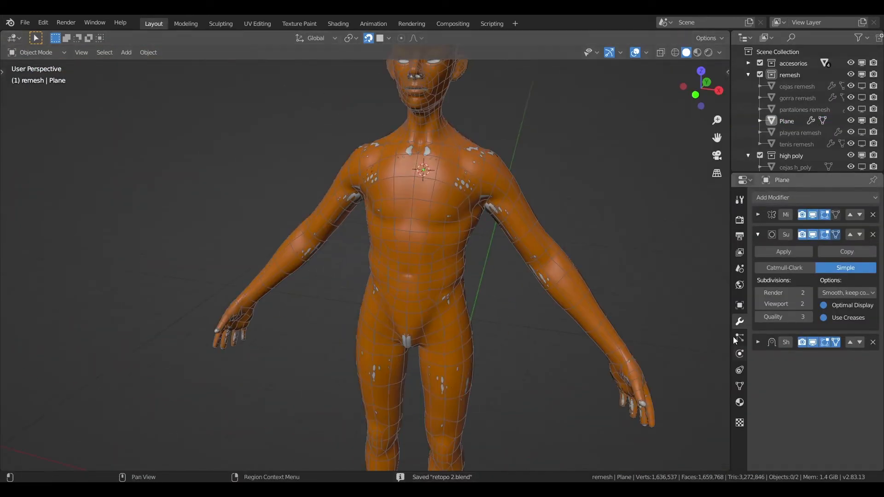
Turn off the retopology mesh's wireframe display and set its Subdivision viewport level to 1.
{"action": "left_click", "coordinate": [740, 306]}
{"action": "left_click", "coordinate": [798, 381]}
{"action": "left_click", "coordinate": [546, 280]}
{"action": "scroll", "coordinate": [626, 372], "scroll_direction": "down", "scroll_amount": 2}
{"action": "left_click", "coordinate": [739, 220]}
{"action": "left_click", "coordinate": [739, 321]}
{"action": "left_click", "coordinate": [759, 304]}
{"action": "middle_click_drag", "start_coordinate": [502, 251], "coordinate": [476, 254]}
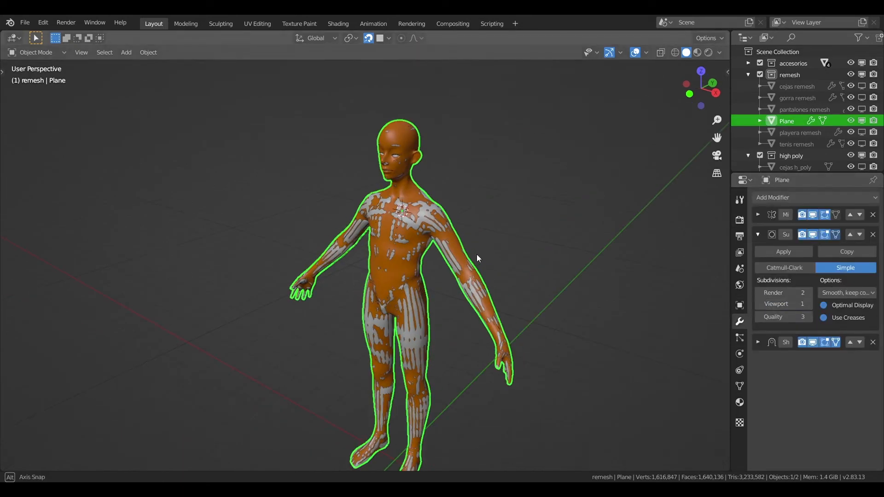
Hide the sculpted body and rename the retopology object as cuerpo remesh.
{"action": "scroll", "coordinate": [852, 115], "scroll_direction": "down", "scroll_amount": 7}
{"action": "left_click", "coordinate": [861, 115]}
{"action": "scroll", "coordinate": [785, 110], "scroll_direction": "up", "scroll_amount": 5}
{"action": "double_click", "coordinate": [793, 102]}
{"action": "type", "text": "cuerpo remesh"}
{"action": "key", "text": "Return"}
{"action": "scroll", "coordinate": [440, 228], "scroll_direction": "up", "scroll_amount": 8}
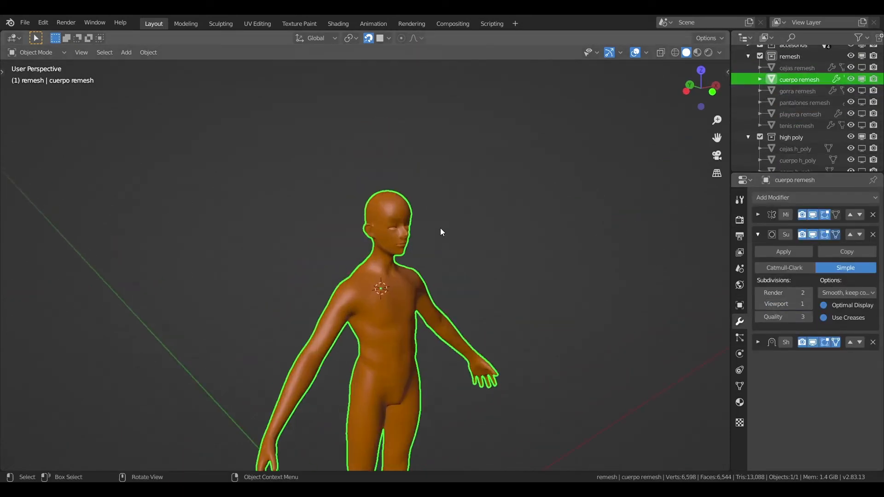
Show the sculpted body again and save the file.
{"action": "scroll", "coordinate": [865, 115], "scroll_direction": "down", "scroll_amount": 3}
{"action": "left_click", "coordinate": [862, 115]}
{"action": "middle_click_drag", "start_coordinate": [540, 150], "coordinate": [501, 192]}
{"action": "key", "text": "ctrl+s"}
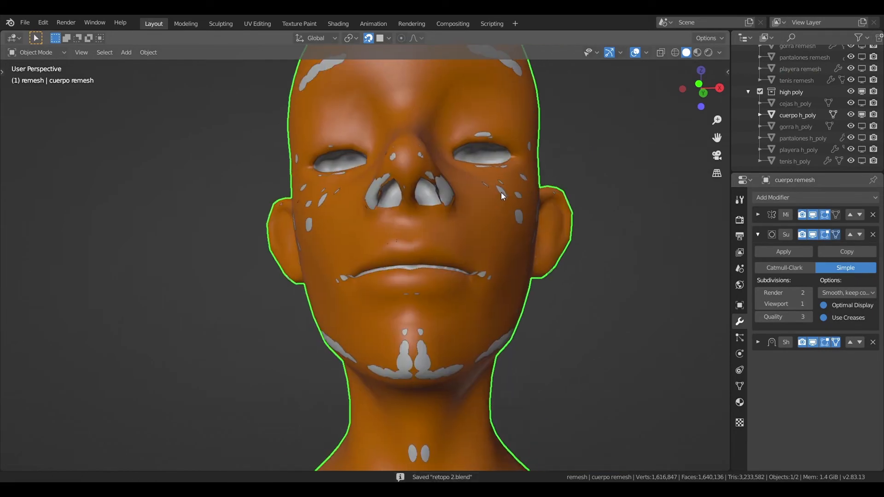
Set the retopology mesh's subdivision level to 2 and enter Edit Mode close to the open nostril.
{"action": "key", "text": "ctrl+2"}
{"action": "key", "text": "Tab"}
{"action": "scroll", "coordinate": [474, 167], "scroll_direction": "up", "scroll_amount": 5}
{"action": "middle_click_drag", "start_coordinate": [474, 167], "coordinate": [413, 253], "text": "shift"}
{"action": "scroll", "coordinate": [435, 314], "scroll_direction": "up", "scroll_amount": 6}
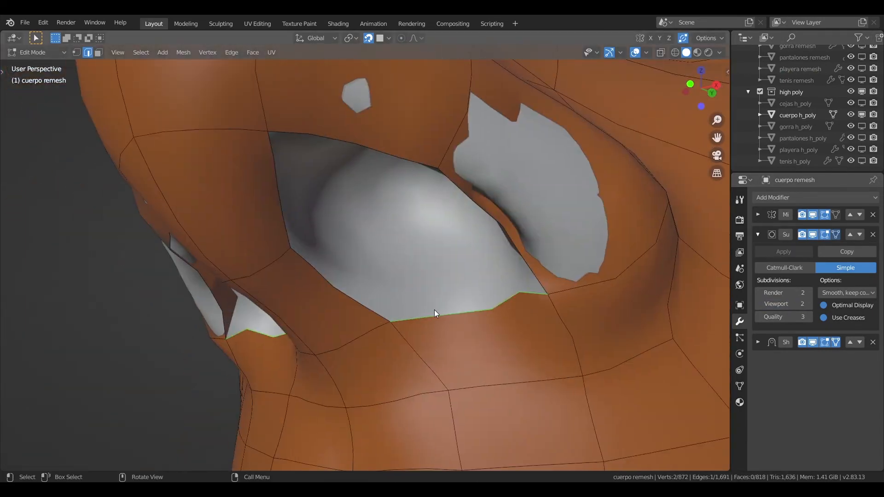
With Poly Build, extrude the nostril's lower rim edge inward and adjust the position of a new vertex.
{"action": "key", "text": "shift+space"}
{"action": "left_click_drag", "start_coordinate": [453, 311], "coordinate": [427, 256]}
{"action": "middle_click_drag", "start_coordinate": [380, 242], "coordinate": [430, 230]}
{"action": "middle_click_drag", "start_coordinate": [430, 230], "coordinate": [368, 258], "text": "shift"}
{"action": "left_click_drag", "start_coordinate": [368, 257], "coordinate": [387, 248]}
{"action": "scroll", "coordinate": [387, 248], "scroll_direction": "down", "scroll_amount": 4}
{"action": "middle_click_drag", "start_coordinate": [388, 248], "coordinate": [454, 329]}
Add a quad inside the nostril, redoing it once, and check the mesh in wireframe shading.
{"action": "left_click_drag", "start_coordinate": [454, 329], "coordinate": [405, 272], "text": "ctrl"}
{"action": "middle_click_drag", "start_coordinate": [405, 272], "coordinate": [576, 265]}
{"action": "key", "text": "ctrl+z"}
{"action": "left_click_drag", "start_coordinate": [417, 248], "coordinate": [398, 236], "text": "ctrl"}
{"action": "left_click", "coordinate": [759, 304]}
{"action": "key", "text": "z"}
{"action": "key", "text": "z"}
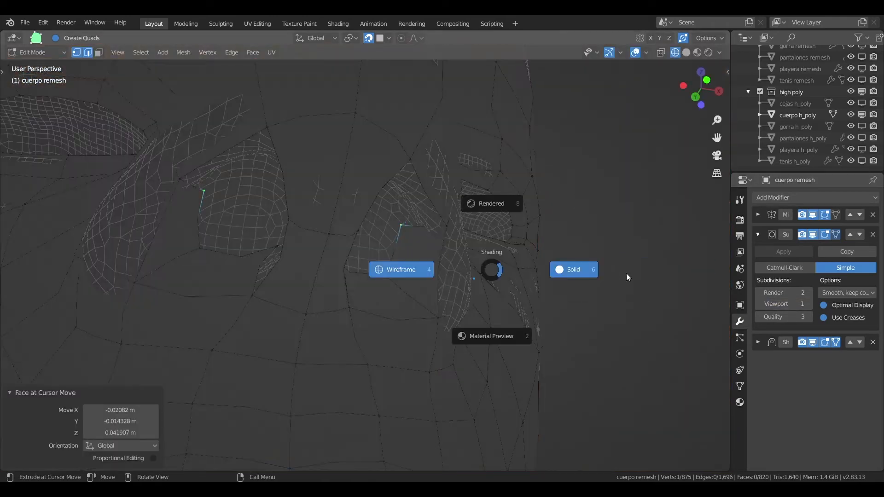
Add two more Poly Build quads along the nostril's inner wall and reposition one of its vertices.
{"action": "middle_click_drag", "start_coordinate": [626, 273], "coordinate": [415, 295]}
{"action": "scroll", "coordinate": [398, 312], "scroll_direction": "up", "scroll_amount": 4}
{"action": "left_click_drag", "start_coordinate": [399, 311], "coordinate": [360, 263], "text": "ctrl"}
{"action": "left_click_drag", "start_coordinate": [357, 235], "coordinate": [337, 212], "text": "ctrl"}
{"action": "middle_click_drag", "start_coordinate": [337, 211], "coordinate": [391, 175]}
{"action": "left_click_drag", "start_coordinate": [412, 230], "coordinate": [405, 204]}
{"action": "middle_click_drag", "start_coordinate": [405, 204], "coordinate": [488, 286]}
Select the nostril's inner boundary loop, try Grid Fill on it, and fill the opening with a face.
{"action": "key", "text": "w"}
{"action": "left_click", "coordinate": [424, 288], "text": "alt"}
{"action": "key", "text": "F3"}
{"action": "key", "text": "Return"}
{"action": "key", "text": "F3"}
{"action": "key", "text": "Return"}
{"action": "key", "text": "f"}
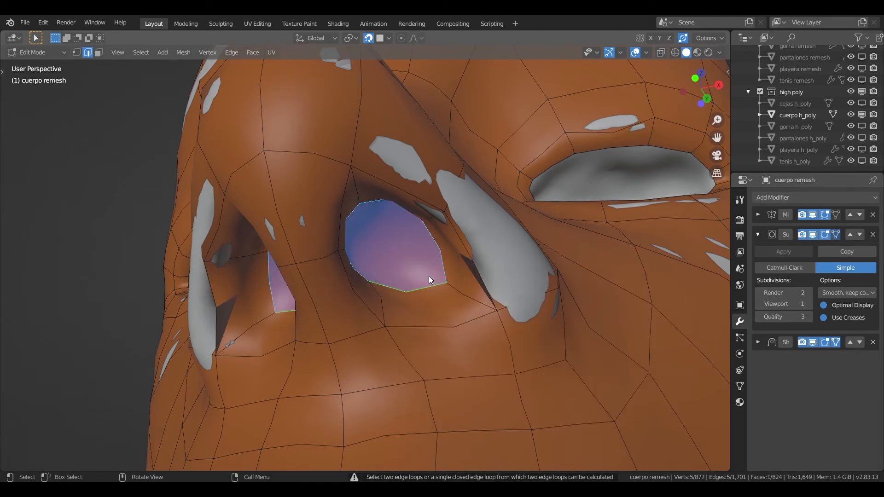
Switch to vertex selection and connect two vertices on the nostril's inner rim.
{"action": "middle_click_drag", "start_coordinate": [428, 269], "coordinate": [409, 286]}
{"action": "key", "text": "1"}
{"action": "left_click", "coordinate": [351, 250]}
{"action": "middle_click_drag", "start_coordinate": [361, 254], "coordinate": [402, 283]}
{"action": "key", "text": "f"}
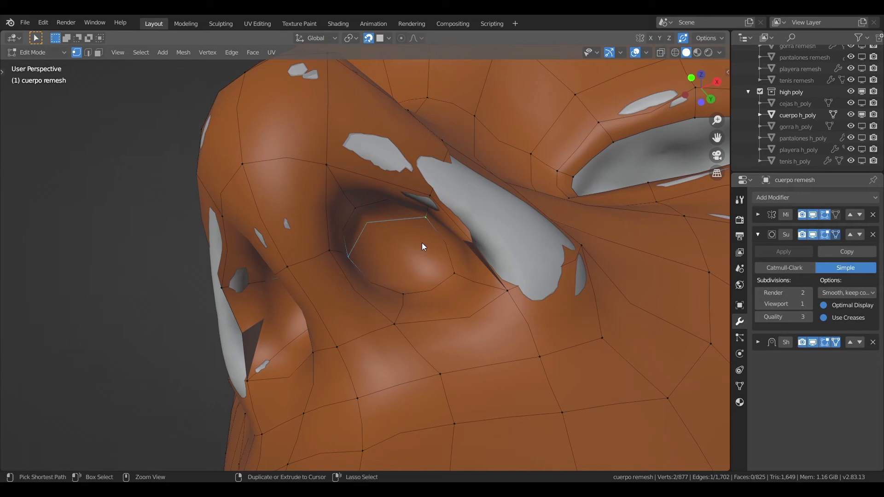
Check the nostril's inner faces in face selection and save the file.
{"action": "key", "text": "3"}
{"action": "left_click", "coordinate": [378, 216]}
{"action": "left_click", "coordinate": [392, 244]}
{"action": "scroll", "coordinate": [392, 244], "scroll_direction": "down", "scroll_amount": 10}
{"action": "middle_click_drag", "start_coordinate": [392, 244], "coordinate": [438, 195]}
{"action": "scroll", "coordinate": [412, 246], "scroll_direction": "down", "scroll_amount": 3}
{"action": "key", "text": "ctrl+s"}
Hide the sculpted body and inspect the face at the nostril wing, using X-ray to see its vertices.
{"action": "left_click", "coordinate": [862, 115]}
{"action": "key", "text": "Tab"}
{"action": "scroll", "coordinate": [368, 221], "scroll_direction": "up", "scroll_amount": 8}
{"action": "middle_click_drag", "start_coordinate": [369, 221], "coordinate": [320, 272]}
{"action": "key", "text": "Tab"}
{"action": "key", "text": "1"}
{"action": "key", "text": "3"}
{"action": "left_click", "coordinate": [362, 224]}
{"action": "key", "text": "alt+z"}
{"action": "key", "text": "1"}
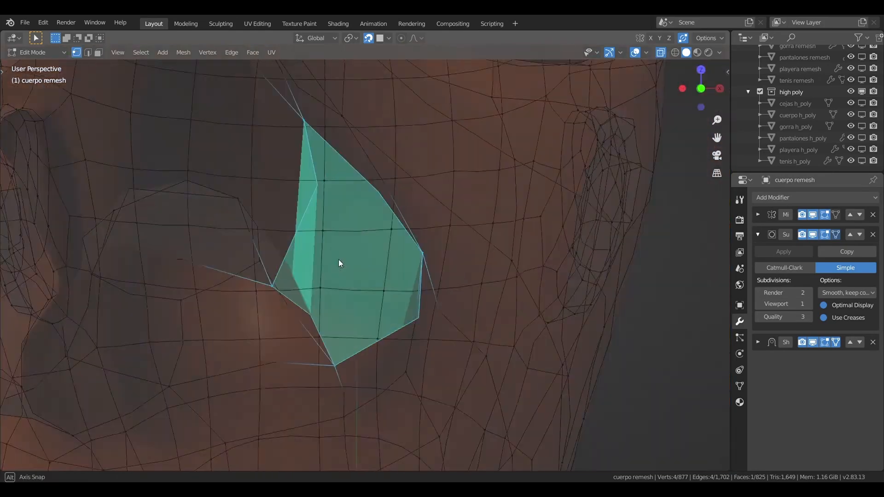
{"action": "key", "text": "alt+z"}
{"action": "middle_click_drag", "start_coordinate": [417, 332], "coordinate": [346, 360]}
Set the Subdivision viewport level to 3, check the face in Object Mode and return to Edit Mode at the nose.
{"action": "key", "text": "Tab"}
{"action": "scroll", "coordinate": [385, 302], "scroll_direction": "down", "scroll_amount": 8}
{"action": "mouse_move", "coordinate": [386, 302]}
{"action": "middle_mouse_down"}
{"action": "mouse_move", "coordinate": [460, 286]}
{"action": "mouse_move", "coordinate": [386, 299]}
{"action": "middle_mouse_up"}
{"action": "double_click", "coordinate": [810, 305]}
{"action": "key", "text": "Tab"}
{"action": "key", "text": "Tab"}
{"action": "middle_click_drag", "start_coordinate": [439, 267], "coordinate": [389, 294]}
{"action": "key", "text": "Tab"}
{"action": "scroll", "coordinate": [389, 277], "scroll_direction": "up", "scroll_amount": 6}
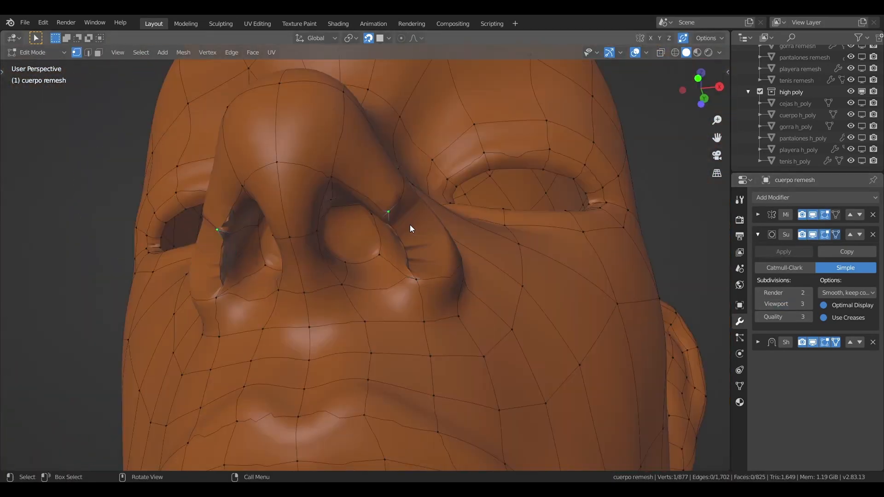
Bring the sculpted body back into view and move the nostril rim vertex onto its surface.
{"action": "left_click", "coordinate": [383, 220]}
{"action": "key", "text": "g"}
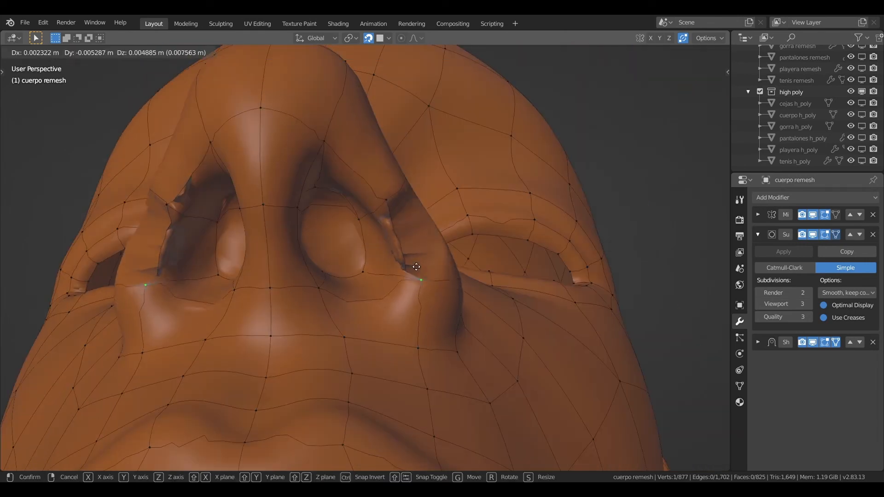
{"action": "left_click", "coordinate": [862, 114]}
{"action": "key", "text": "g"}
{"action": "left_click", "coordinate": [423, 286]}
Select all faces of the retopology mesh and recalculate their normals.
{"action": "middle_click_drag", "start_coordinate": [423, 286], "coordinate": [362, 269]}
{"action": "key", "text": "3"}
{"action": "key", "text": "a"}
{"action": "key", "text": "shift+n"}
{"action": "scroll", "coordinate": [364, 276], "scroll_direction": "down", "scroll_amount": 6}
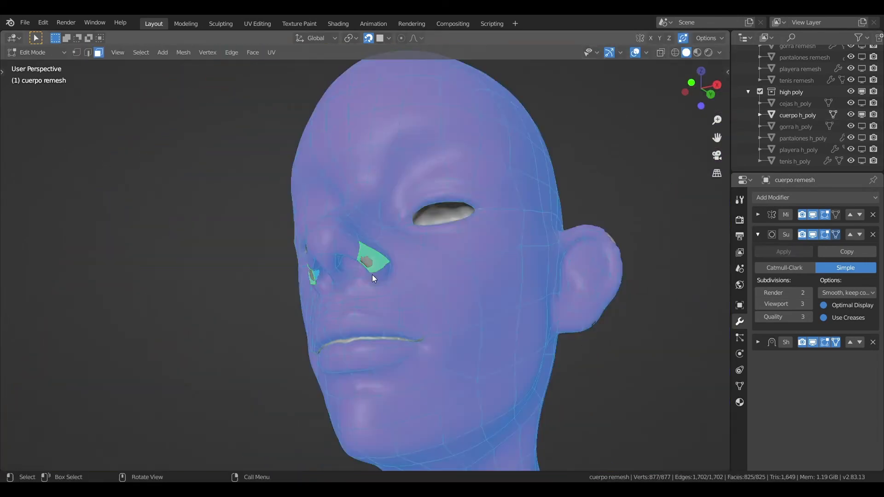
Open the Shrinkwrap modifier's settings and set its offset to 0.005 m.
{"action": "left_click", "coordinate": [758, 235]}
{"action": "left_click", "coordinate": [758, 255]}
{"action": "mouse_move", "coordinate": [782, 312]}
{"action": "left_mouse_down"}
{"action": "mouse_move", "coordinate": [767, 313]}
{"action": "mouse_move", "coordinate": [783, 315]}
{"action": "left_mouse_up"}
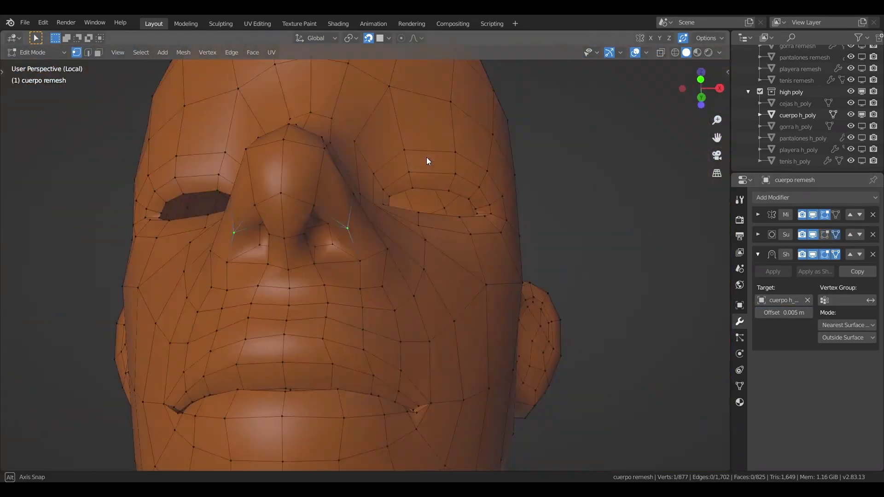
Move the vertex beside the nostril and delete the distorted face at the nostril wing.
{"action": "left_click", "coordinate": [327, 215]}
{"action": "key", "text": "g"}
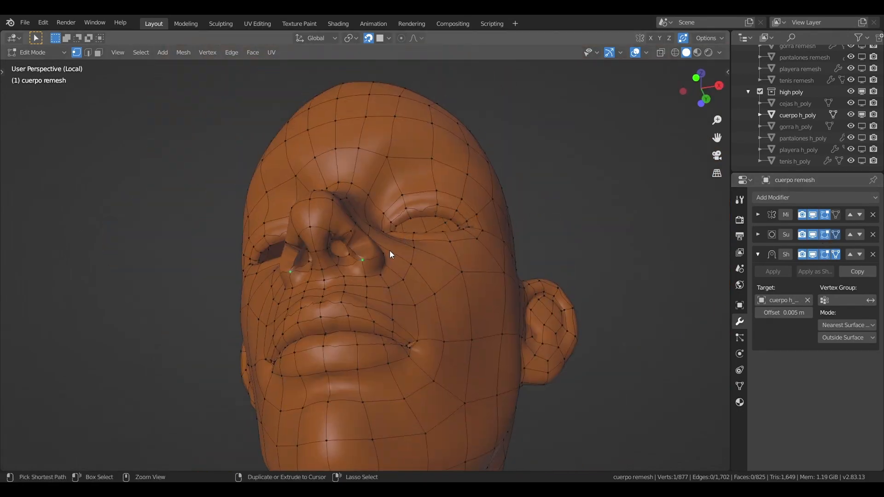
{"action": "key", "text": "x"}
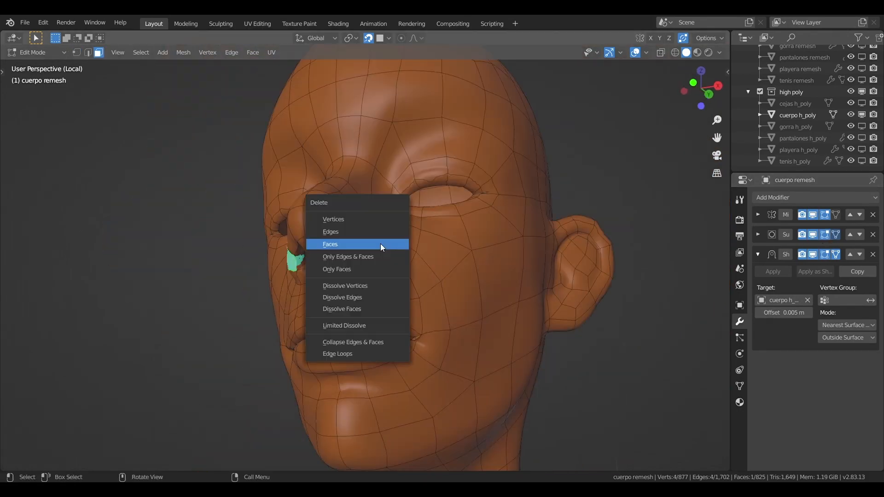
{"action": "left_click", "coordinate": [380, 244]}
Reposition the edges bordering the open gap at the nostril wing, sliding one along the adjoining mesh.
{"action": "key", "text": "2"}
{"action": "middle_click_drag", "start_coordinate": [379, 253], "coordinate": [400, 278]}
{"action": "scroll", "coordinate": [400, 278], "scroll_direction": "up", "scroll_amount": 3}
{"action": "left_click", "coordinate": [321, 217]}
{"action": "key", "text": "g"}
{"action": "middle_click_drag", "start_coordinate": [317, 272], "coordinate": [339, 250]}
{"action": "left_click", "coordinate": [322, 242]}
{"action": "key", "text": "g"}
{"action": "key", "text": "g"}
{"action": "left_click", "coordinate": [341, 252]}
Select the boundary edges of the nostril opening and move the edge at its outer corner.
{"action": "left_click", "coordinate": [403, 227], "text": "alt"}
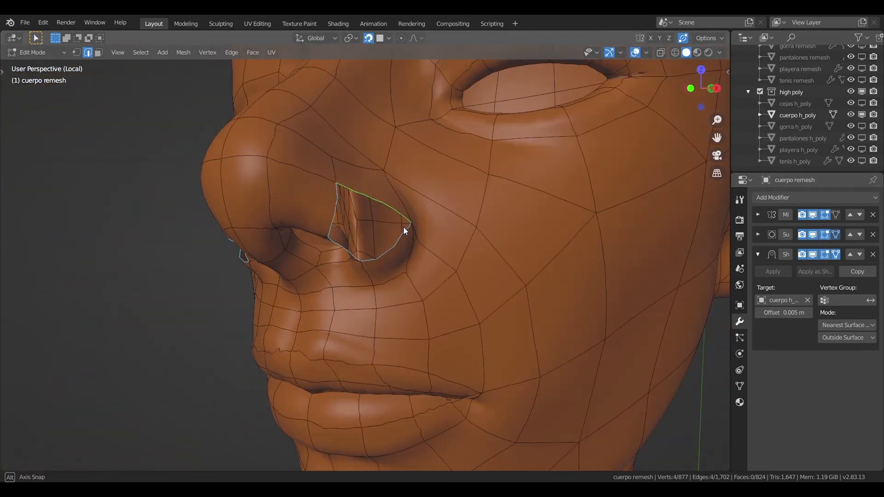
{"action": "middle_click_drag", "start_coordinate": [404, 227], "coordinate": [426, 225]}
{"action": "left_click", "coordinate": [421, 227]}
{"action": "key", "text": "g"}
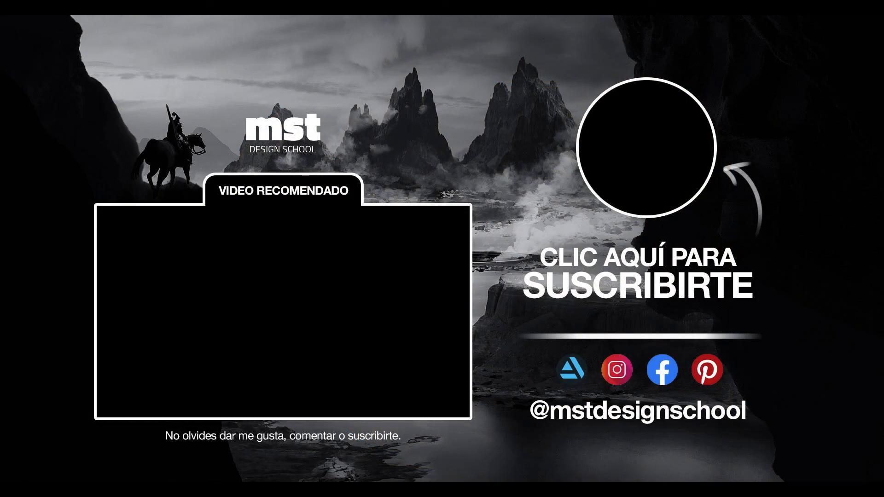